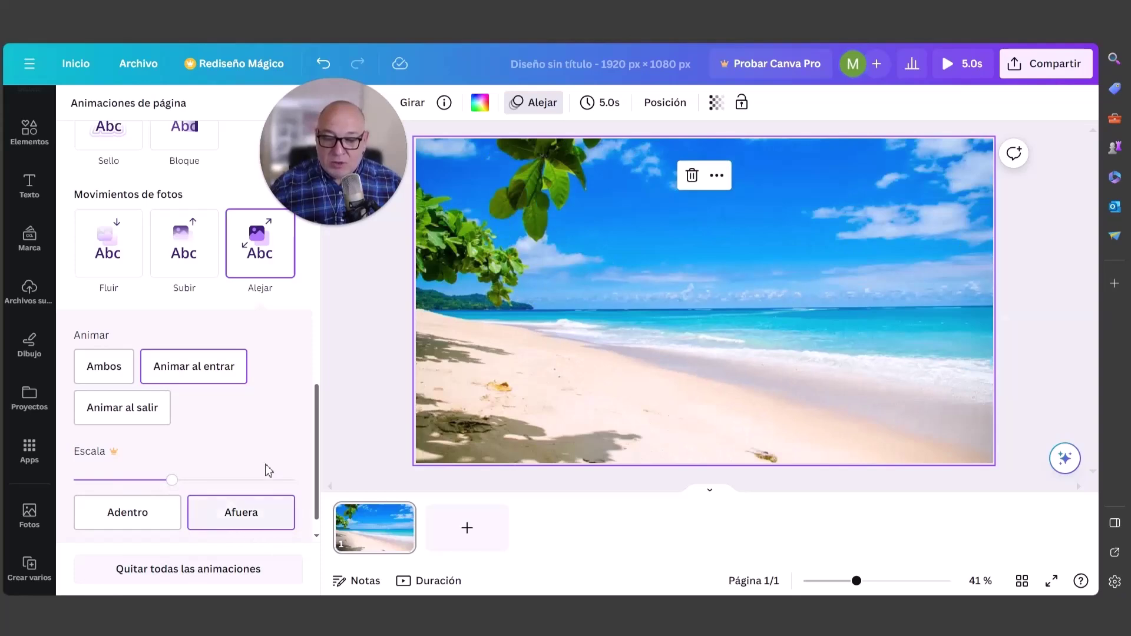
- Play the design preview from the start to check the Alejar animation on page 1, and return to the photo library
{"action": "scroll", "coordinate": [260, 451], "scroll_direction": "down", "scroll_amount": 1}
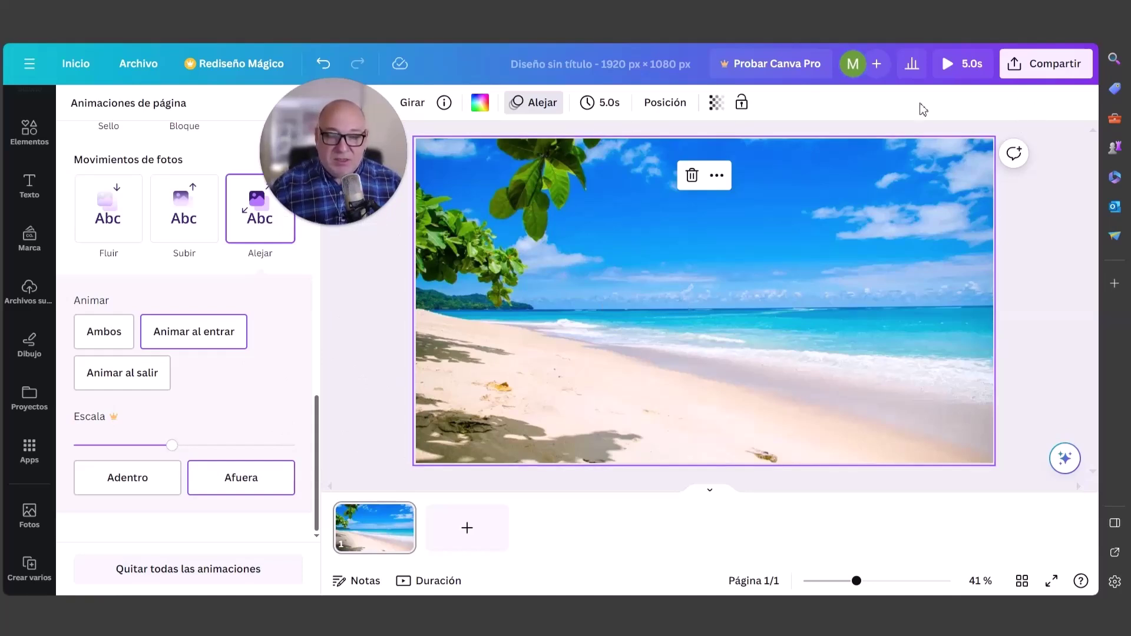
{"action": "left_click", "coordinate": [960, 65]}
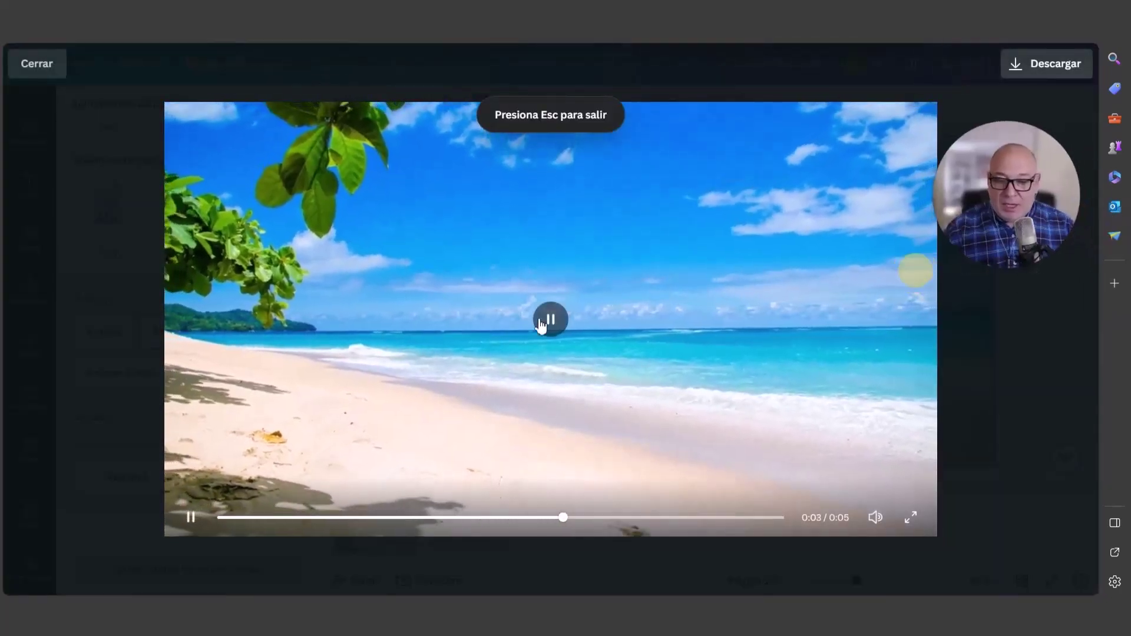
{"action": "left_click", "coordinate": [512, 455]}
{"action": "left_click", "coordinate": [227, 518]}
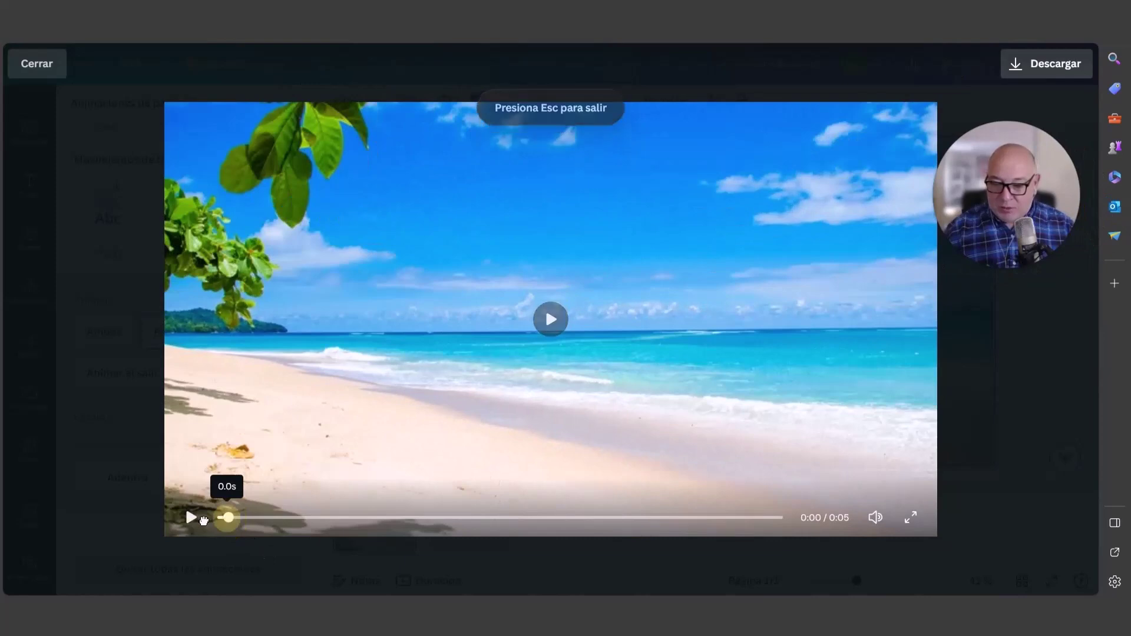
{"action": "left_click", "coordinate": [192, 518]}
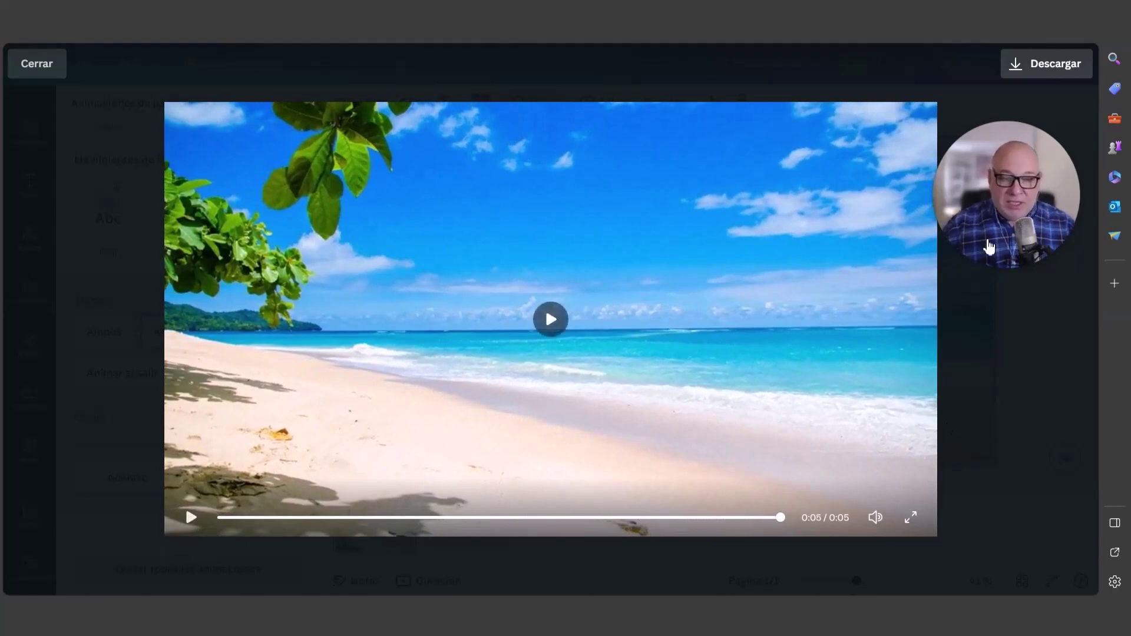
{"action": "key", "text": "Escape"}
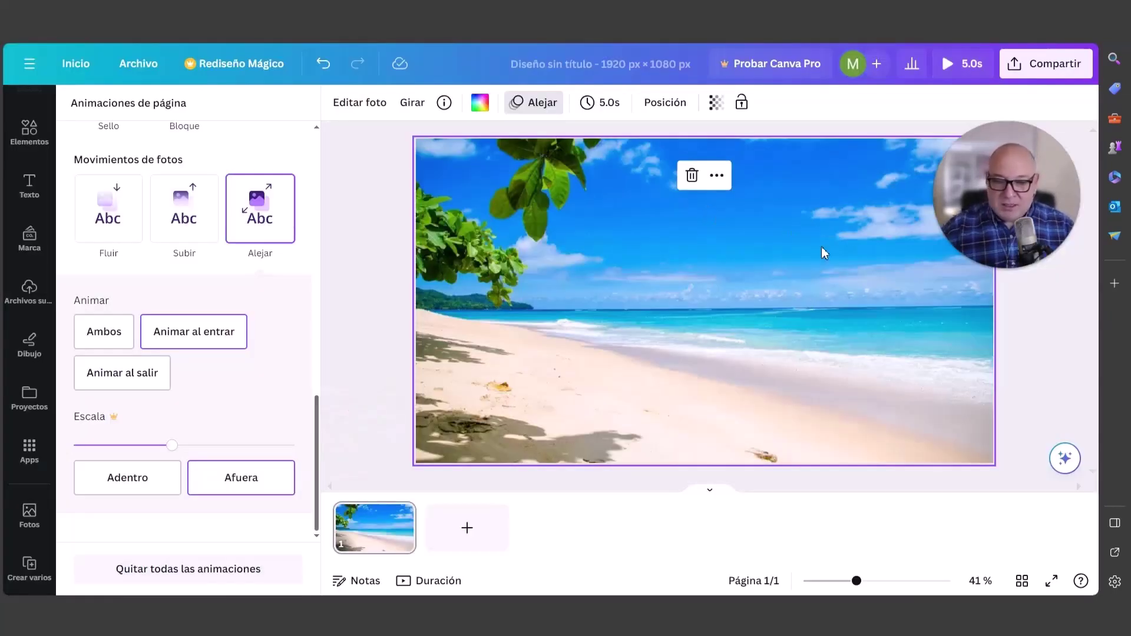
{"action": "key", "text": "Escape"}
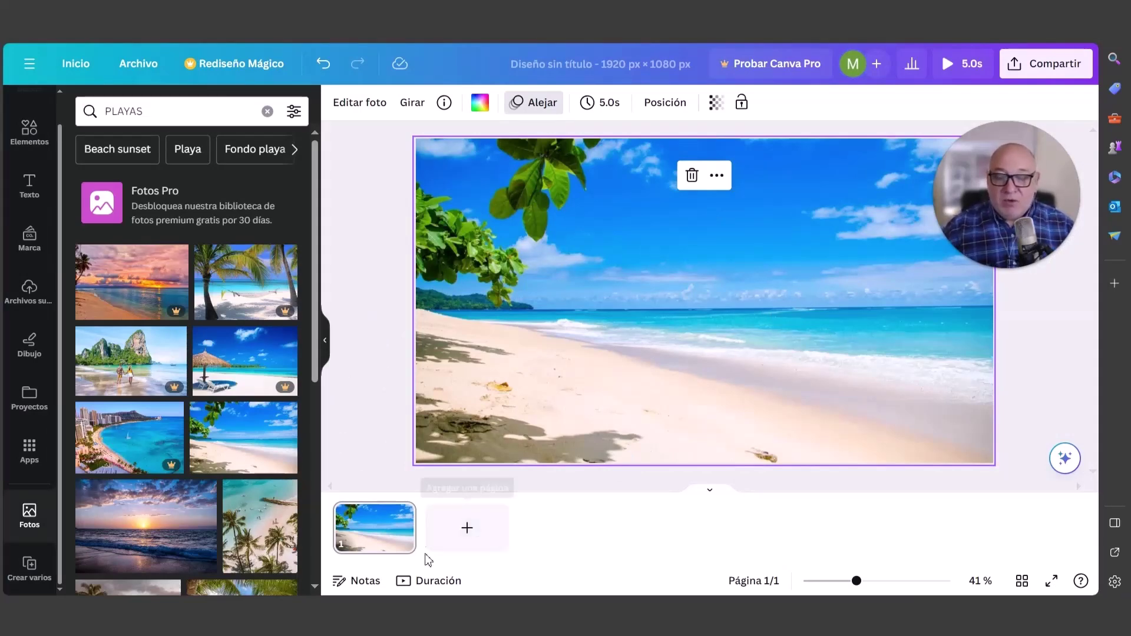
- Add a second page and set the sunset-over-the-sea photo as its full background
{"action": "left_click", "coordinate": [477, 549]}
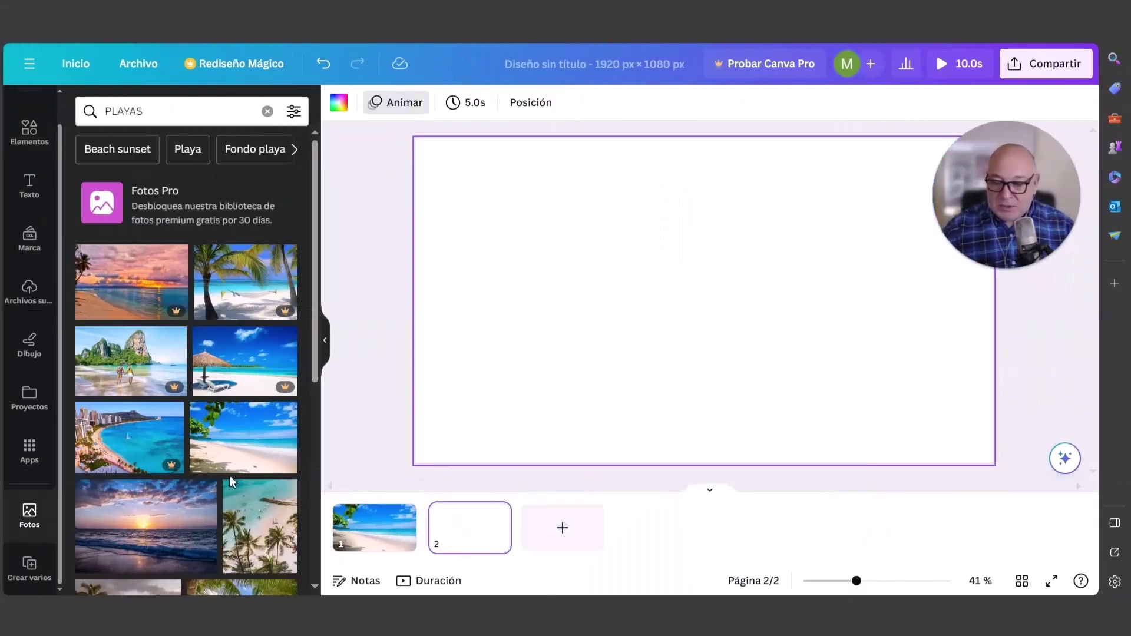
{"action": "scroll", "coordinate": [227, 475], "scroll_direction": "down", "scroll_amount": 1}
{"action": "left_click", "coordinate": [146, 469]}
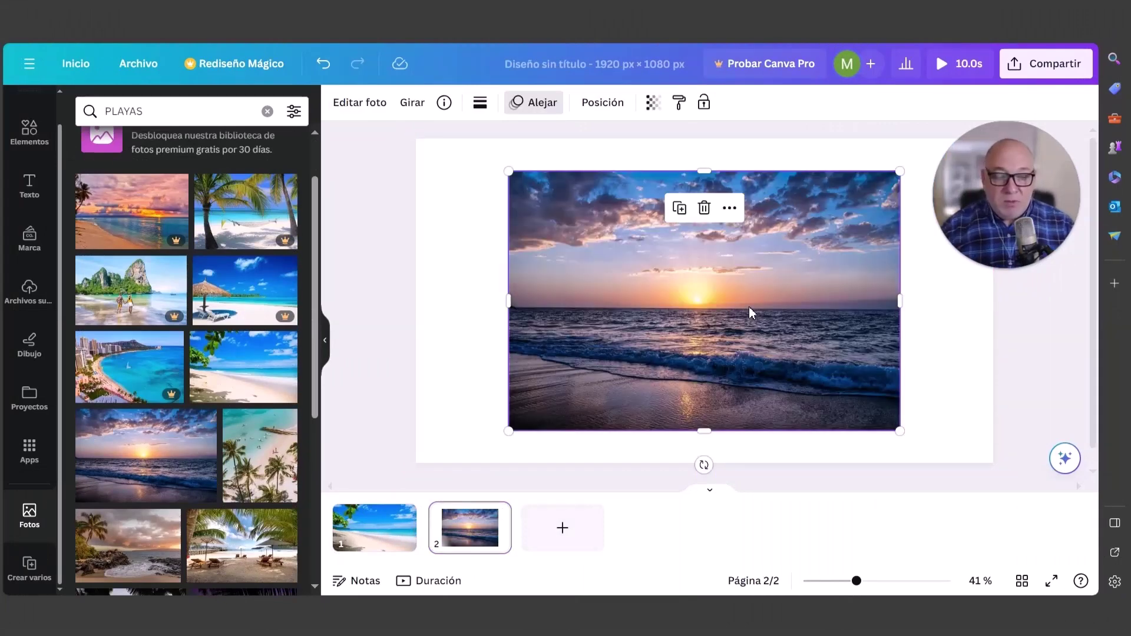
{"action": "right_click", "coordinate": [760, 328]}
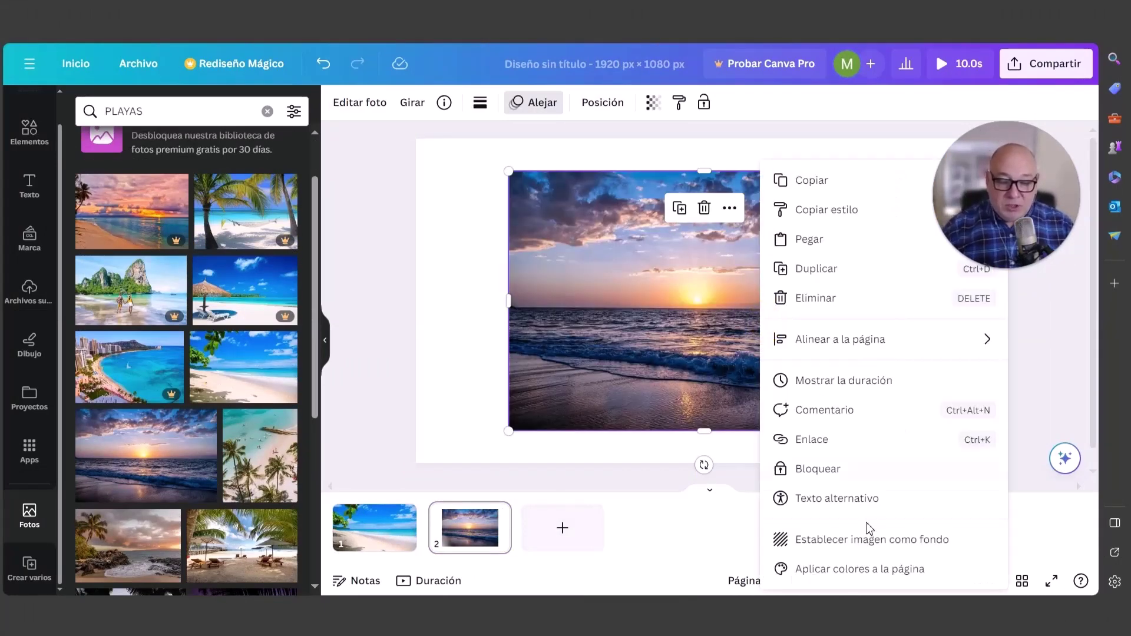
{"action": "left_click", "coordinate": [856, 546]}
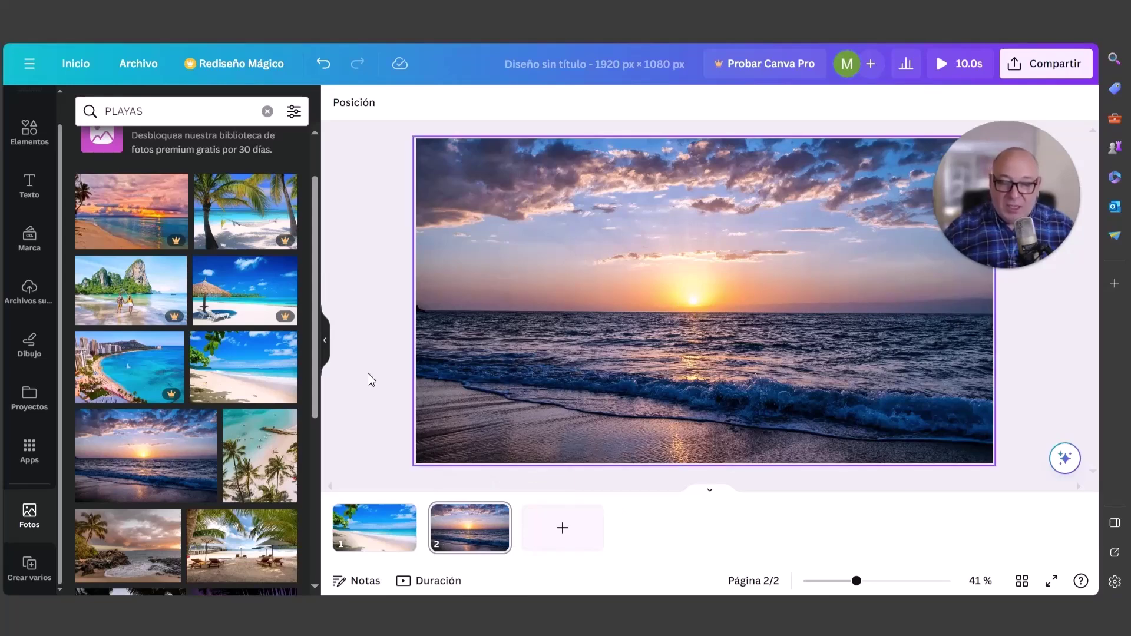
- Compare the exit and entrance options of page 2's Alejar animation, leaving it on Animar al entrar
{"action": "left_click", "coordinate": [466, 530]}
{"action": "left_click", "coordinate": [394, 102]}
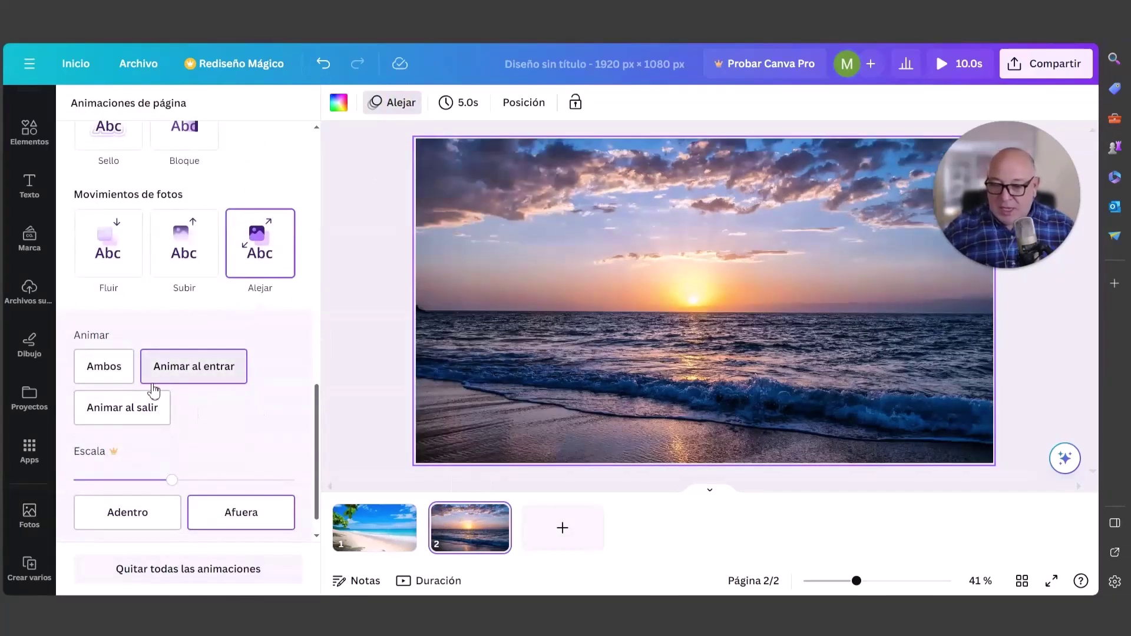
{"action": "left_click", "coordinate": [127, 411]}
{"action": "left_click", "coordinate": [222, 373]}
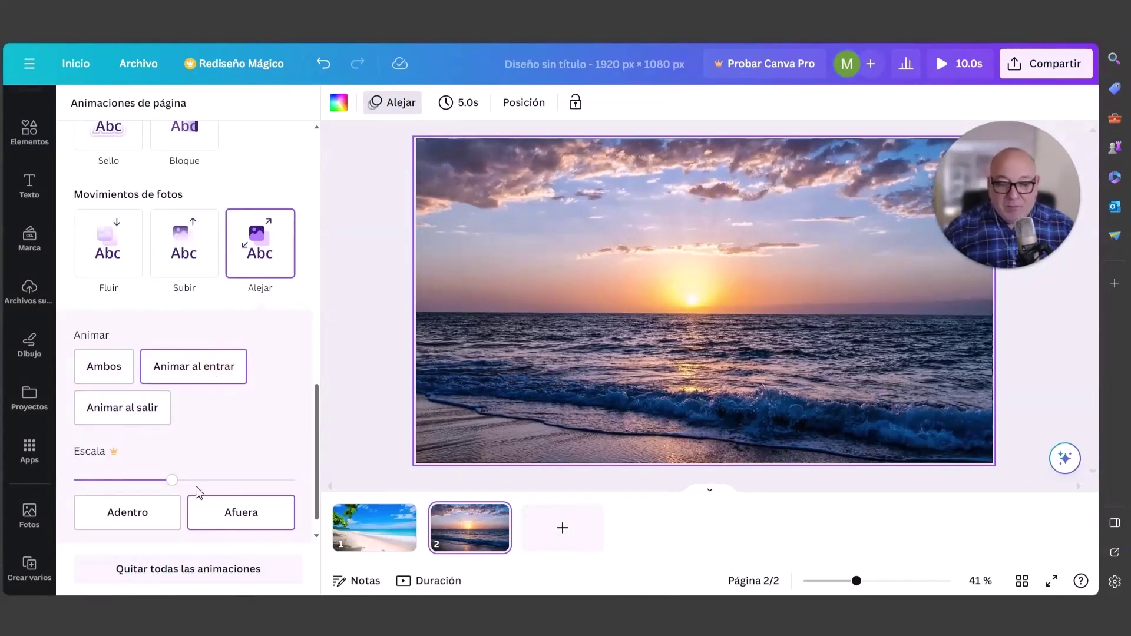
- Try to increase the scale of page 2's Alejar animation, and dismiss the Pro offer and animation settings
{"action": "left_click", "coordinate": [188, 480]}
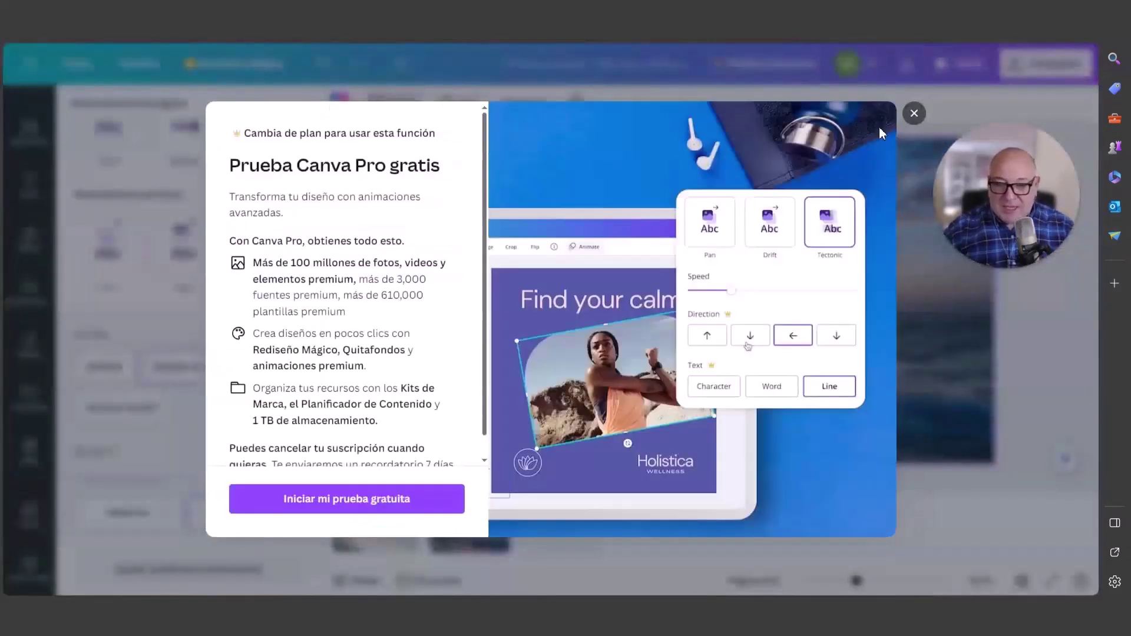
{"action": "left_click", "coordinate": [913, 113]}
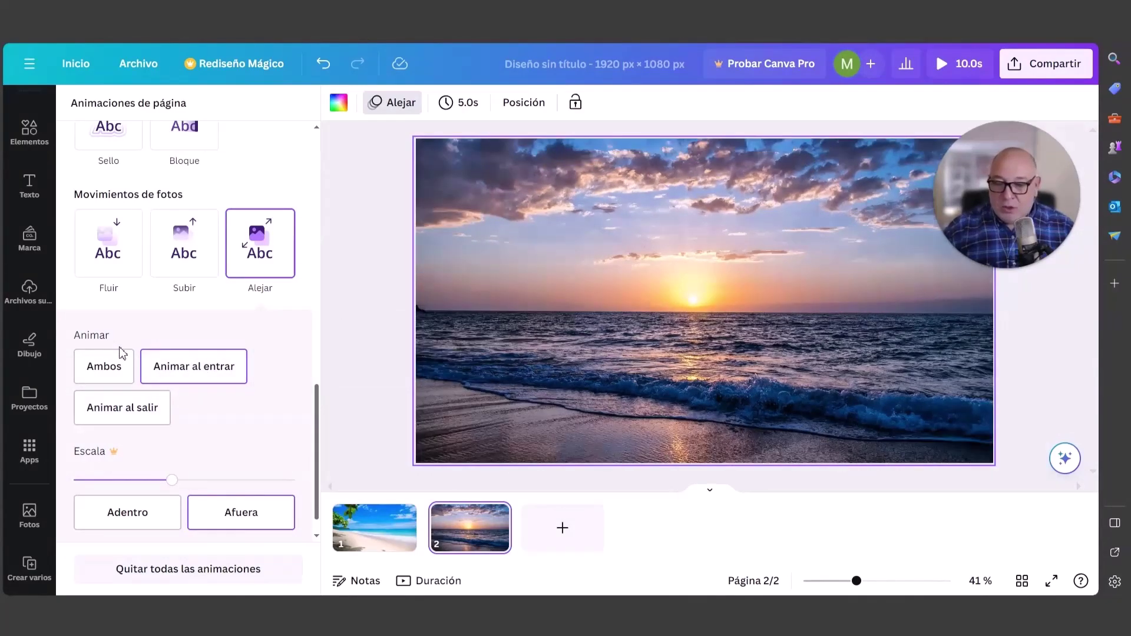
{"action": "left_click", "coordinate": [380, 391]}
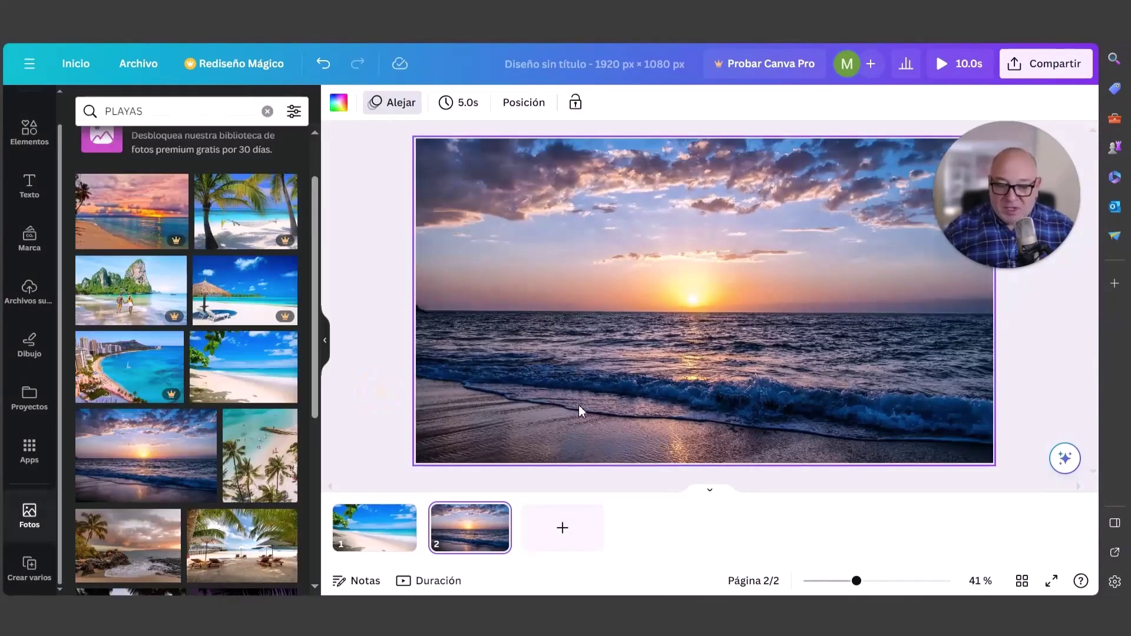
- Add a Disolver transition between pages 1 and 2 with a duration of 1 second
{"action": "mouse_move", "coordinate": [433, 551]}
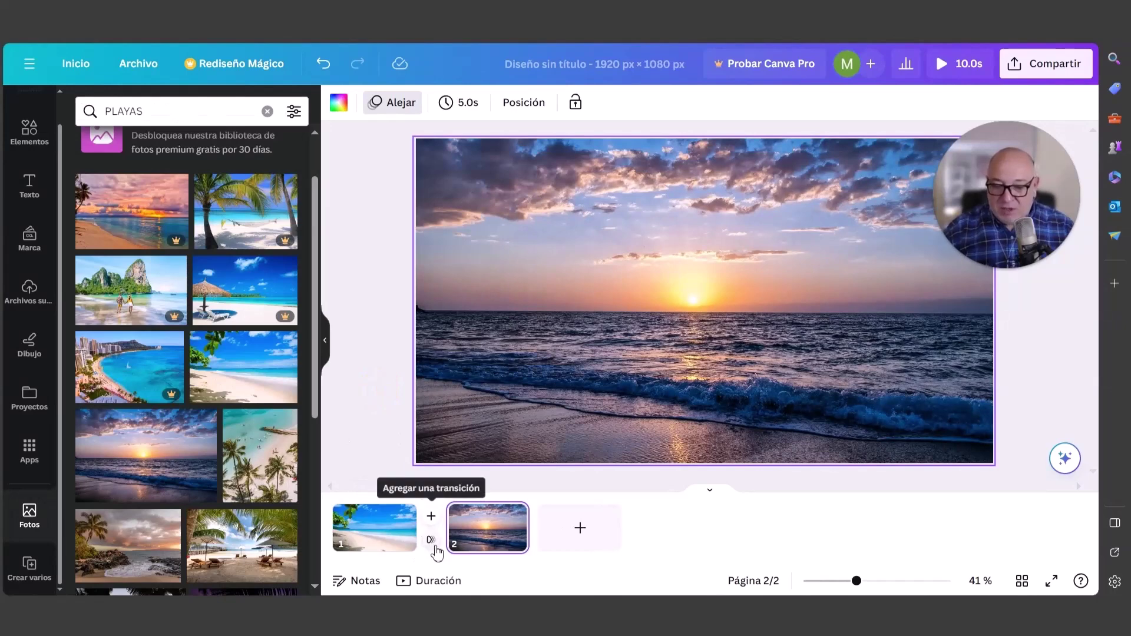
{"action": "left_click", "coordinate": [384, 343]}
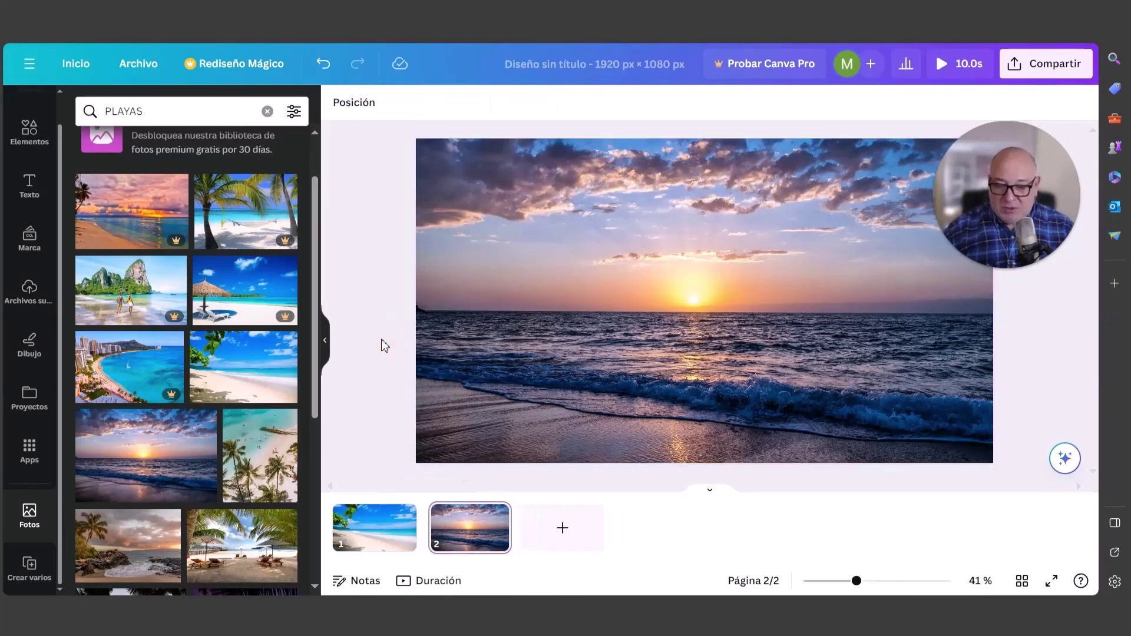
{"action": "mouse_move", "coordinate": [431, 546]}
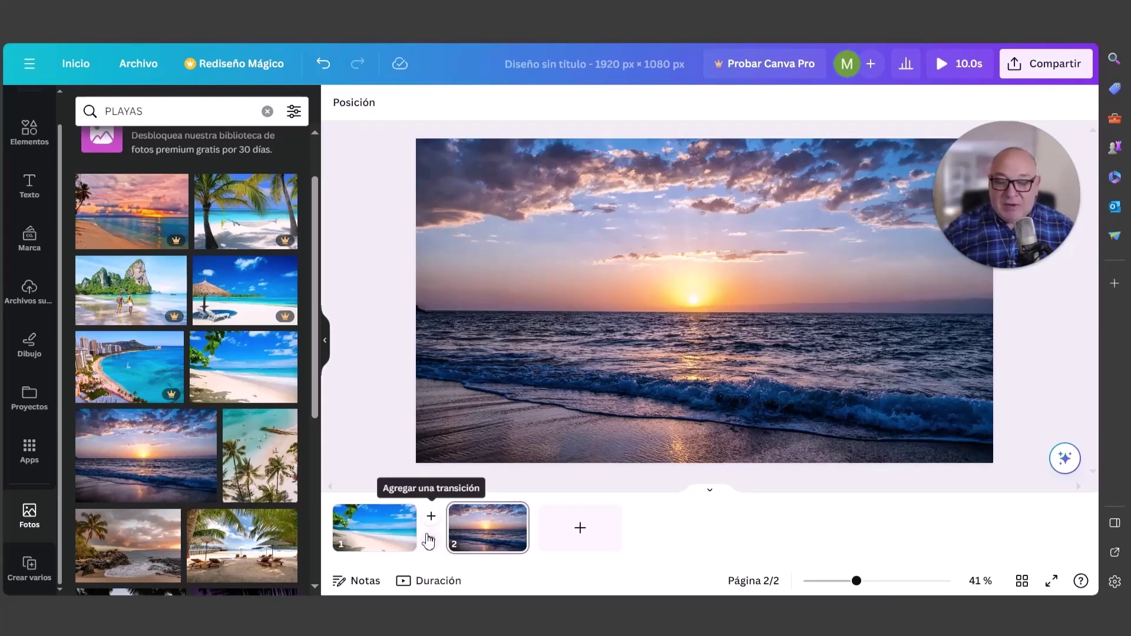
{"action": "left_click", "coordinate": [432, 545]}
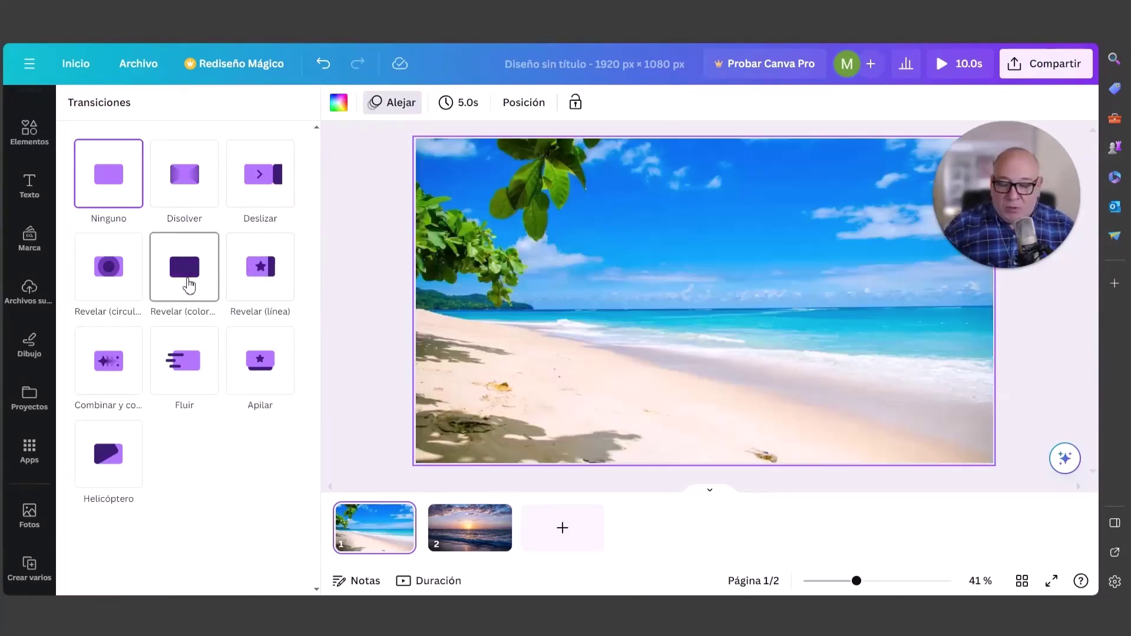
{"action": "left_click", "coordinate": [182, 200]}
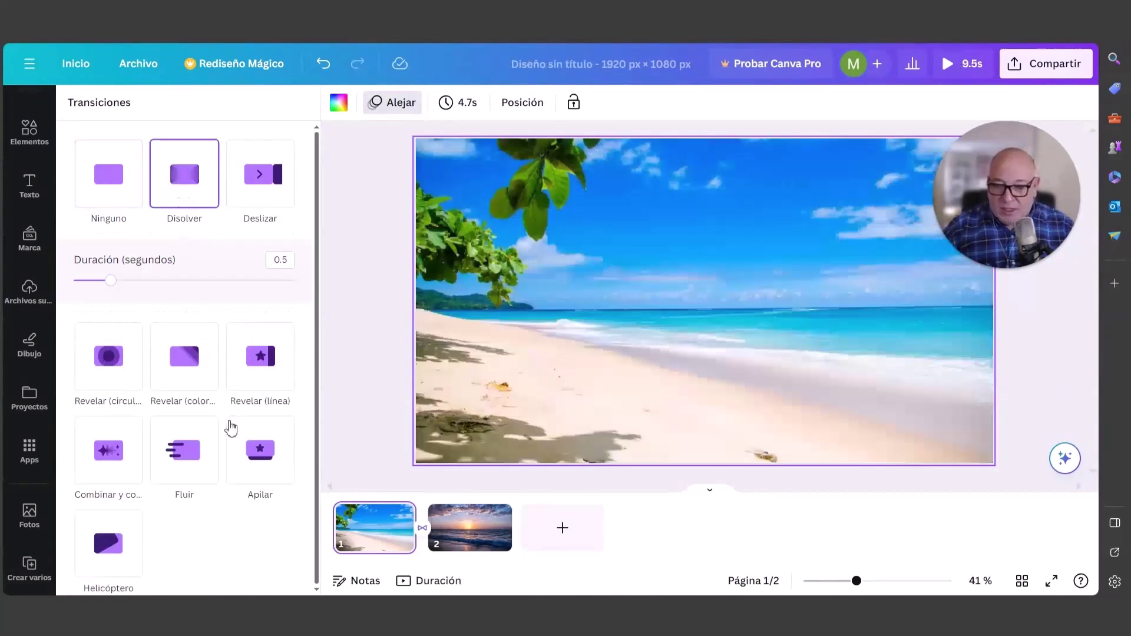
{"action": "left_click_drag", "start_coordinate": [112, 287], "coordinate": [157, 287]}
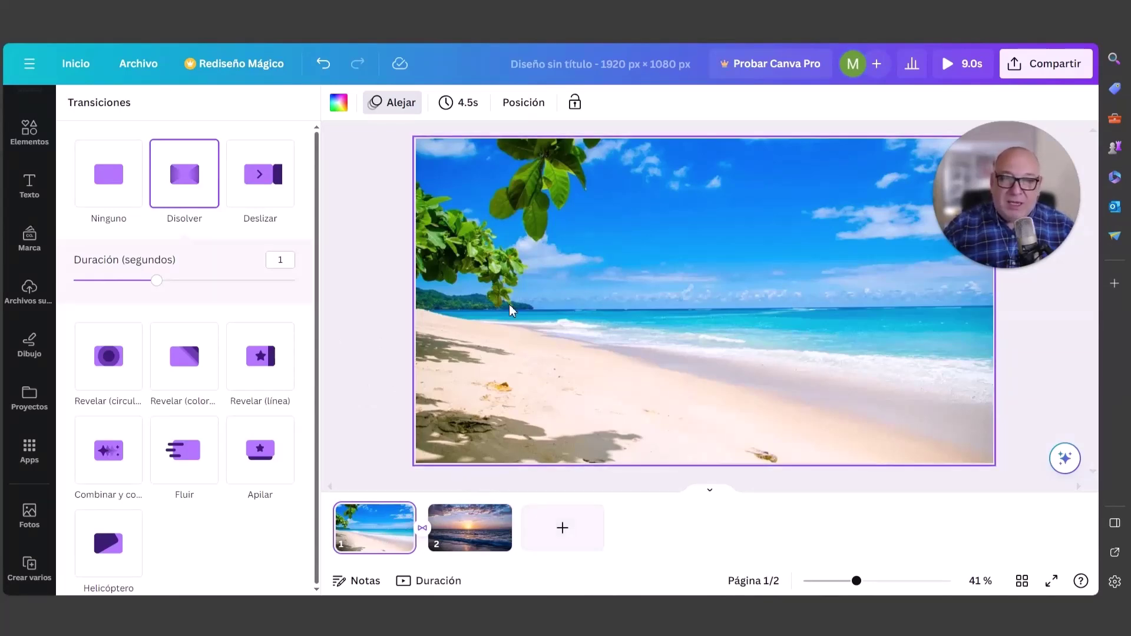
- Set the duration of page 1 to 7.5 seconds
{"action": "left_click", "coordinate": [568, 302]}
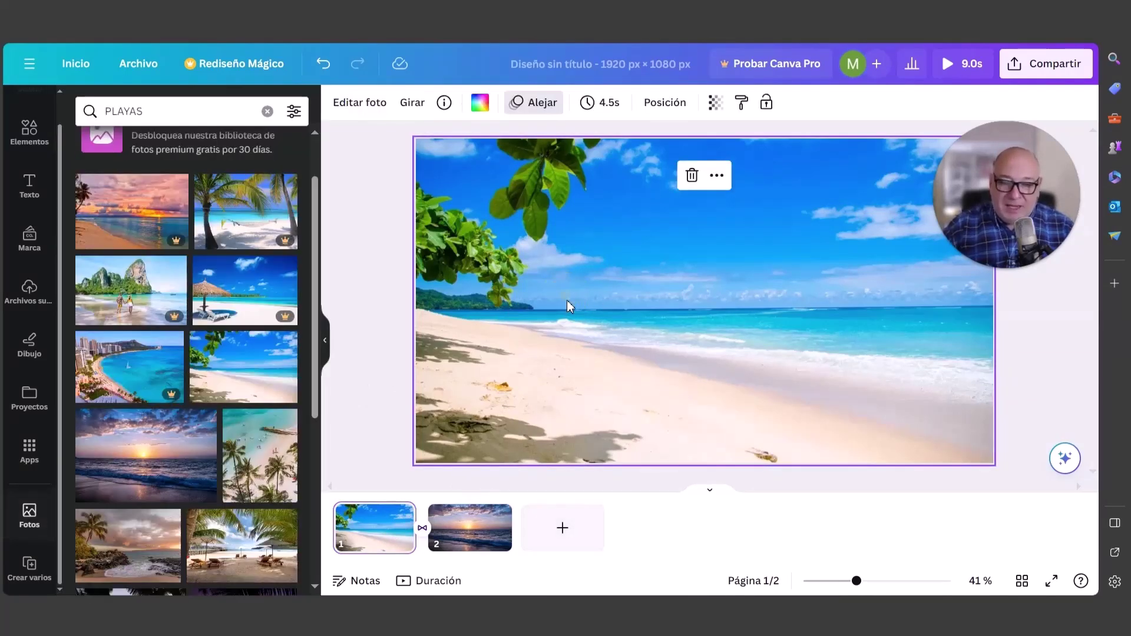
{"action": "left_click", "coordinate": [609, 106]}
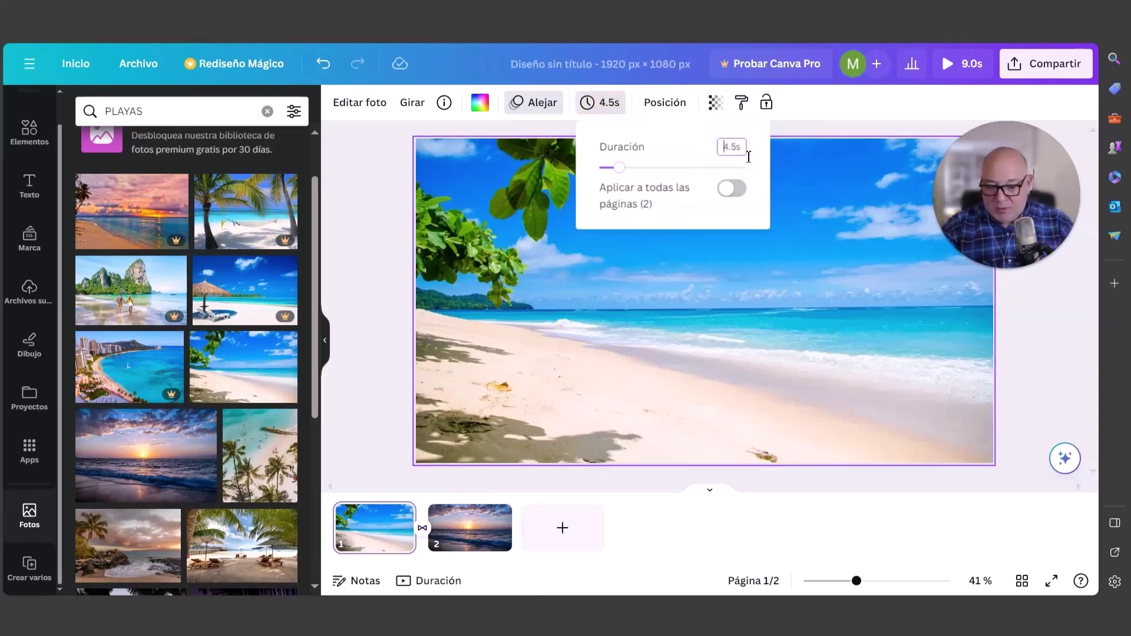
{"action": "left_click", "coordinate": [681, 156]}
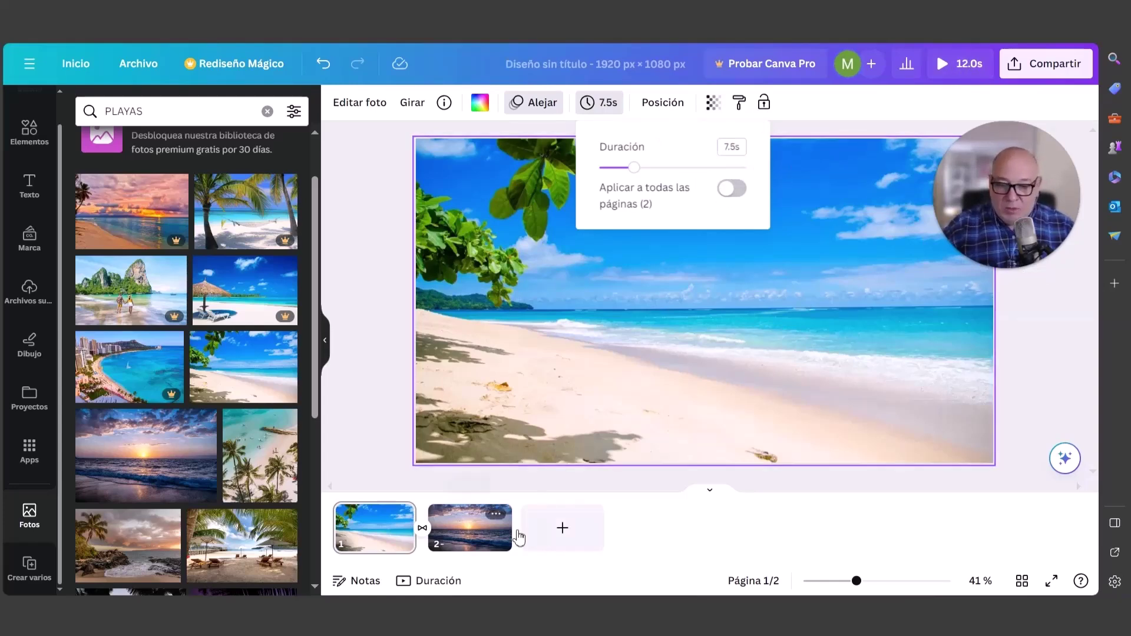
- Set the duration of page 2 to 6 seconds and play the full two-page preview
{"action": "left_click", "coordinate": [469, 526]}
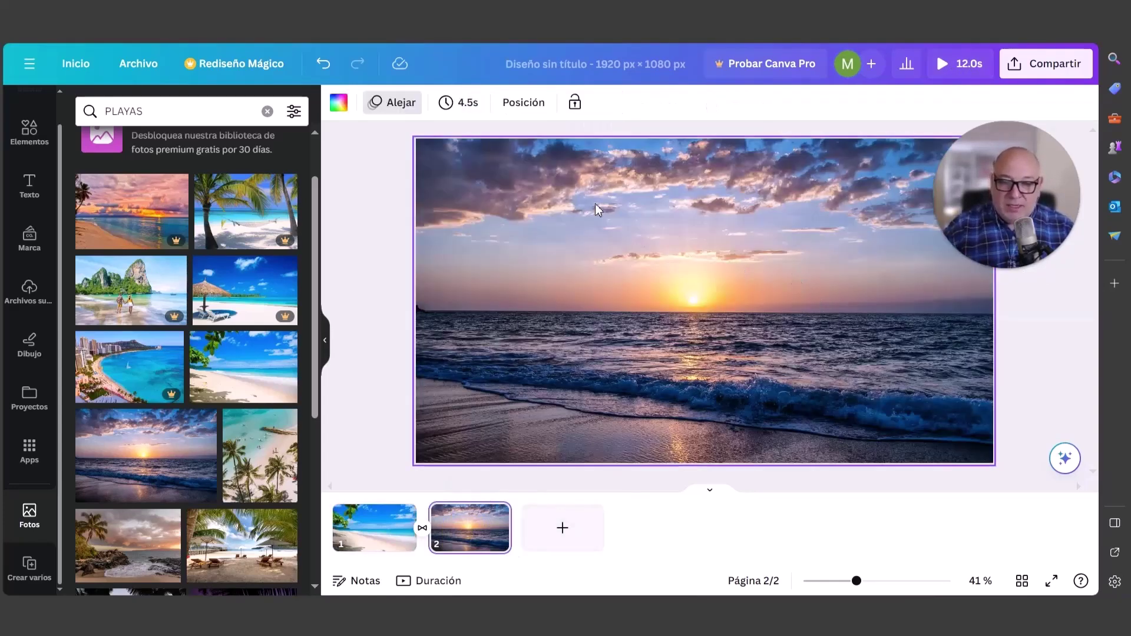
{"action": "left_click", "coordinate": [601, 139]}
{"action": "left_click", "coordinate": [616, 103]}
{"action": "type", "text": "15s"}
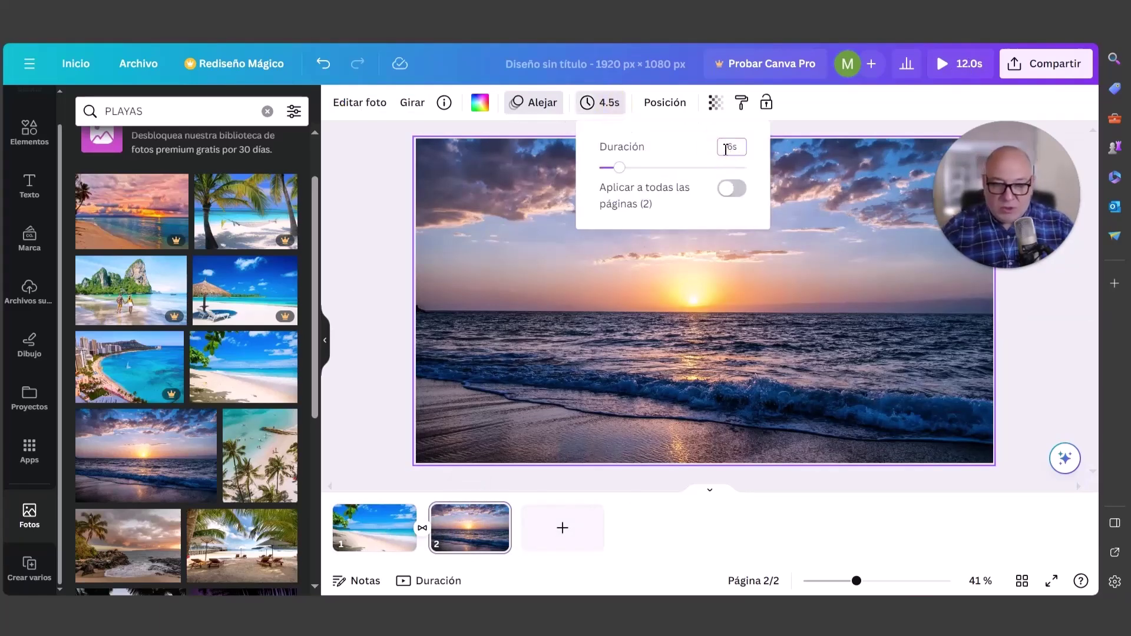
{"action": "key", "text": "Return"}
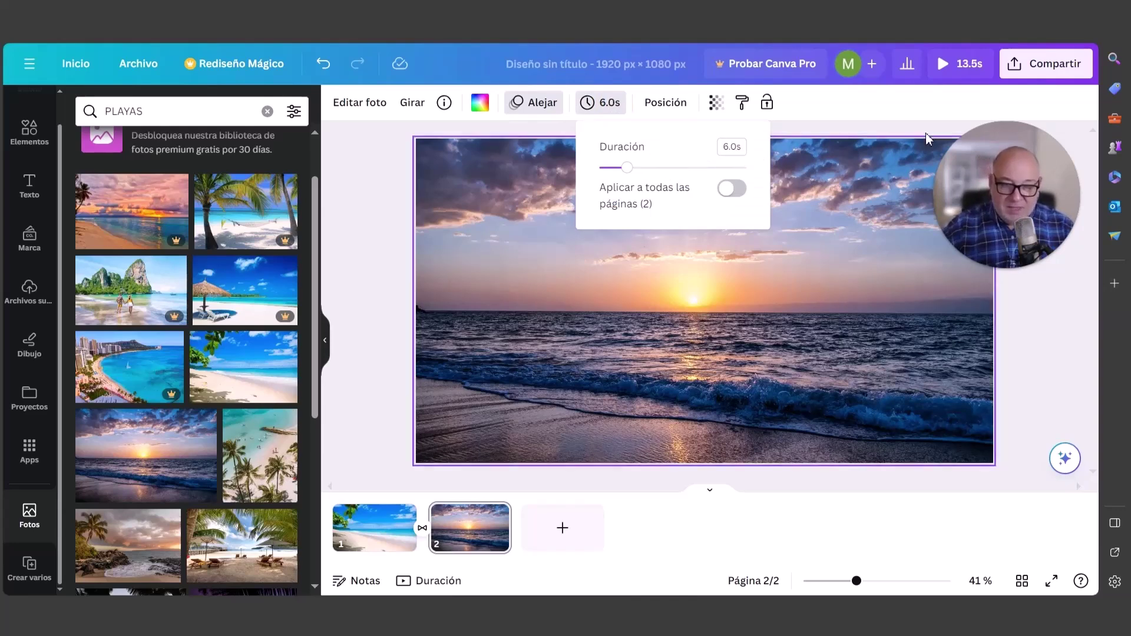
{"action": "left_click", "coordinate": [530, 192]}
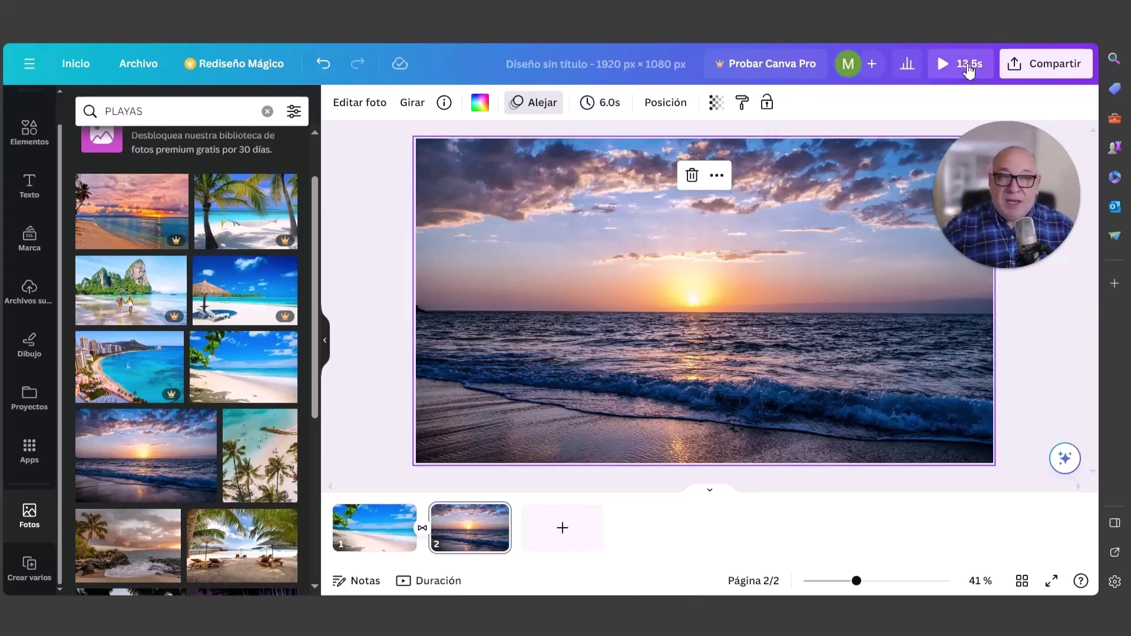
{"action": "left_click", "coordinate": [967, 66]}
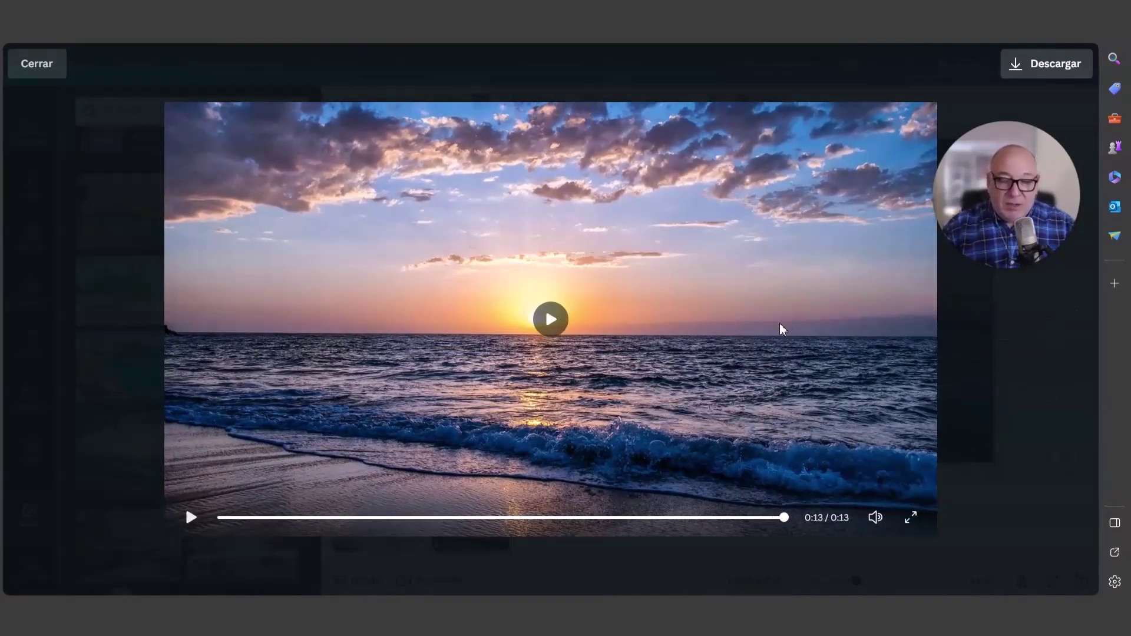
{"action": "key", "text": "Escape"}
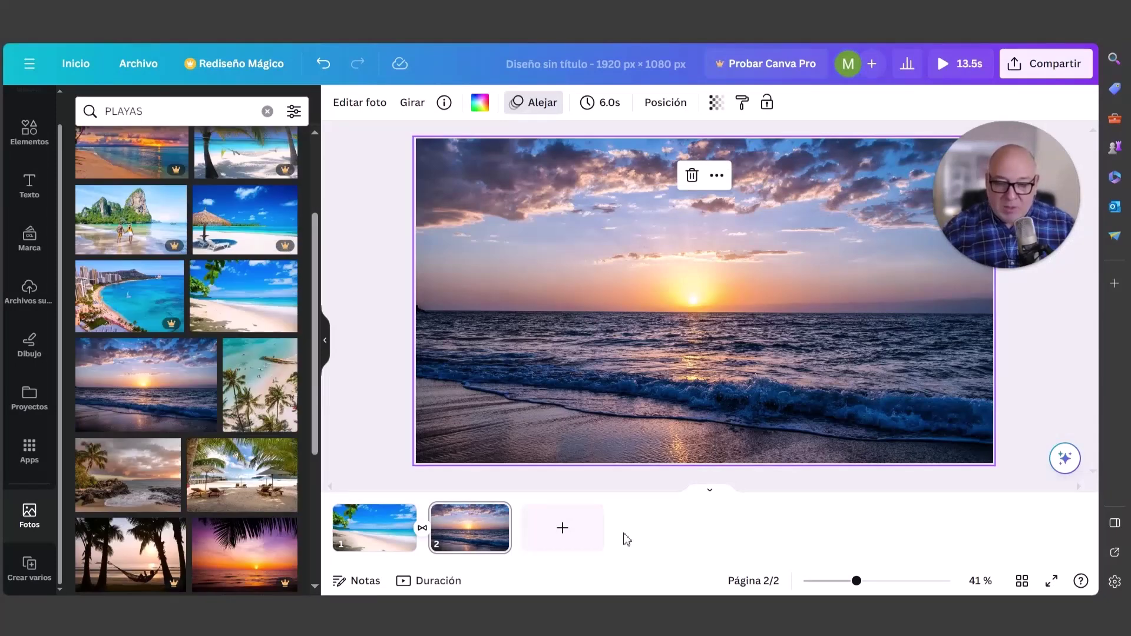
- Add a third page and set the photo of beach umbrellas and loungers under palms as its background
{"action": "left_click", "coordinate": [566, 537]}
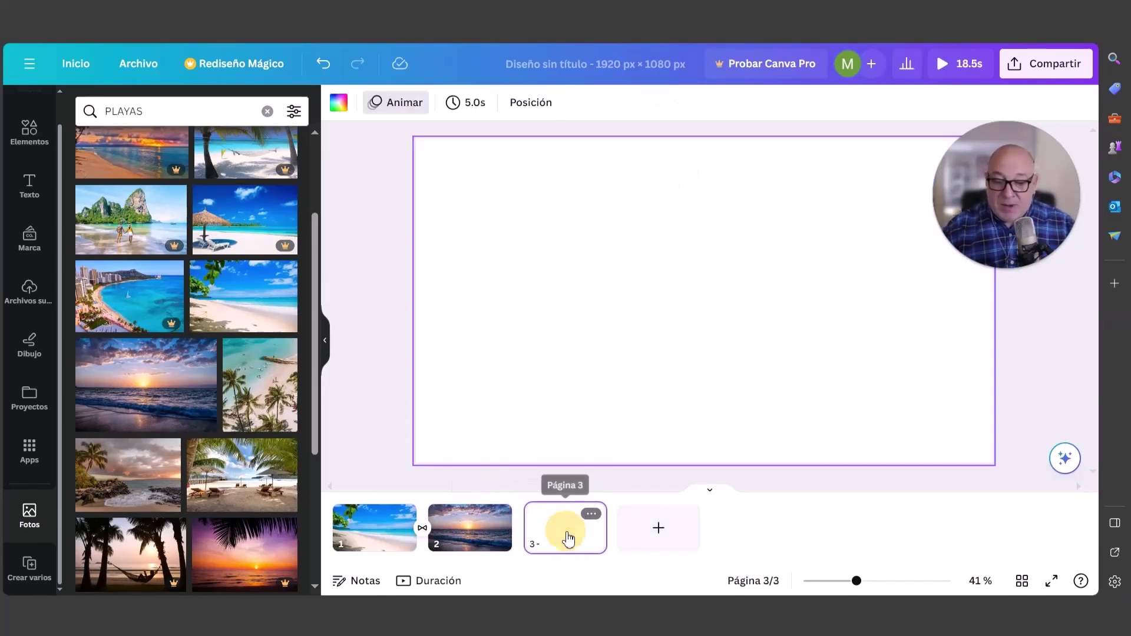
{"action": "left_click", "coordinate": [242, 474]}
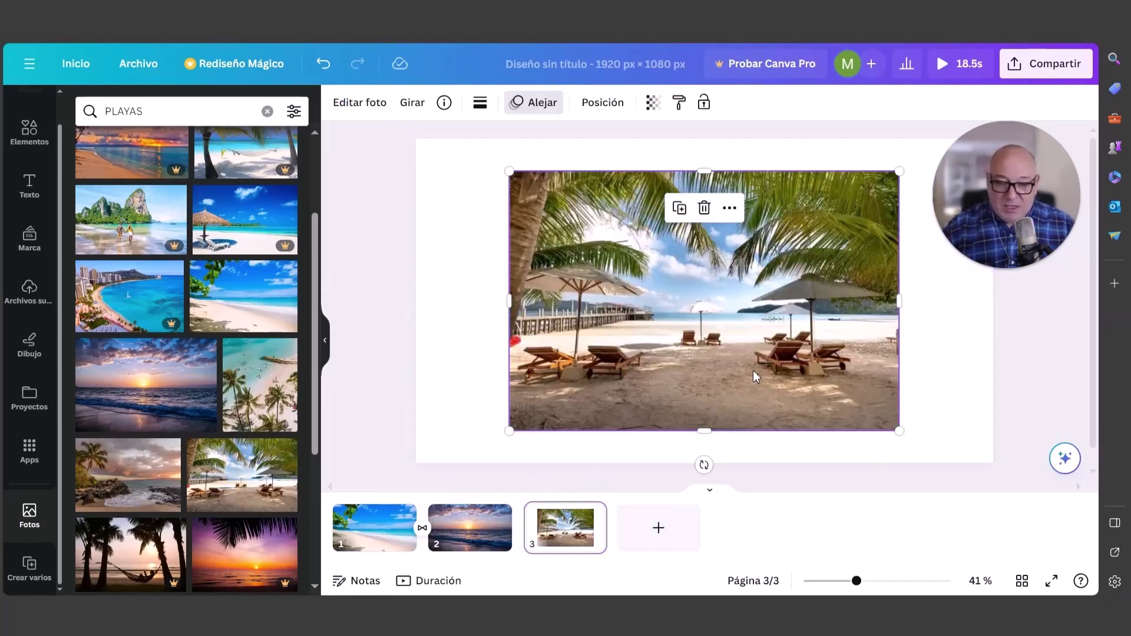
{"action": "right_click", "coordinate": [779, 333]}
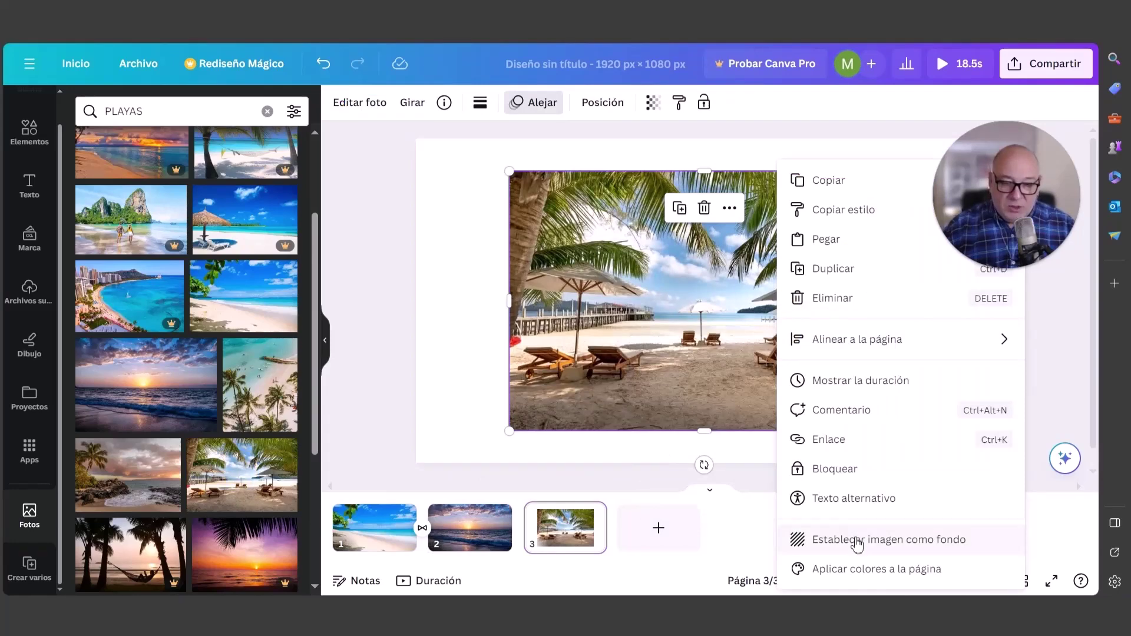
{"action": "left_click", "coordinate": [857, 541]}
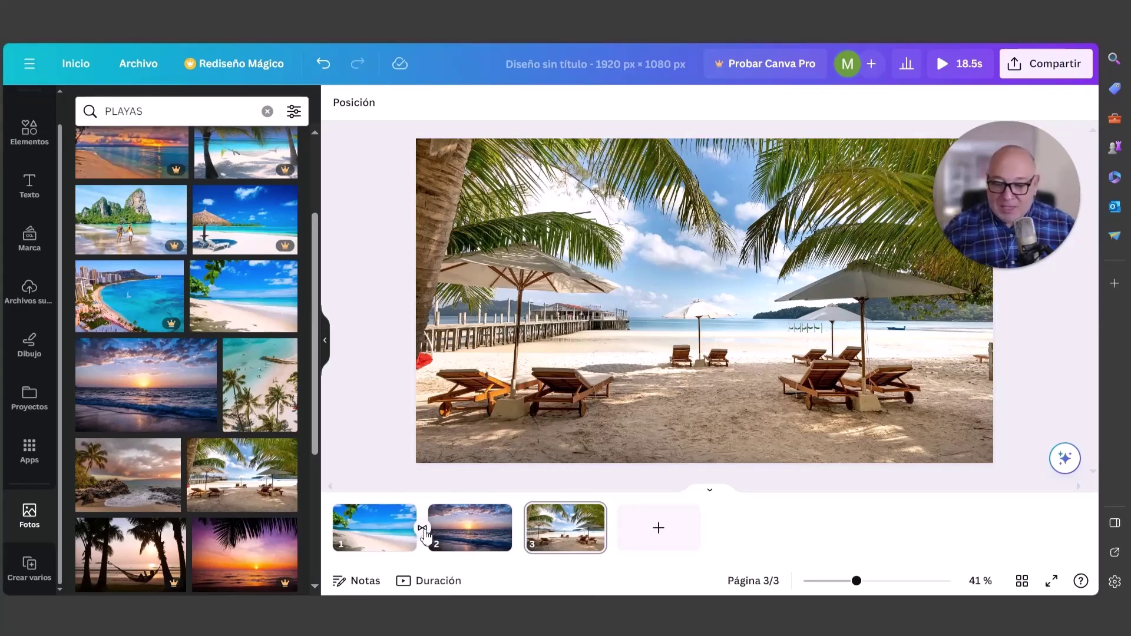
- Apply the 1-second Disolver transition to all pages and play the full three-page preview
{"action": "left_click", "coordinate": [423, 529]}
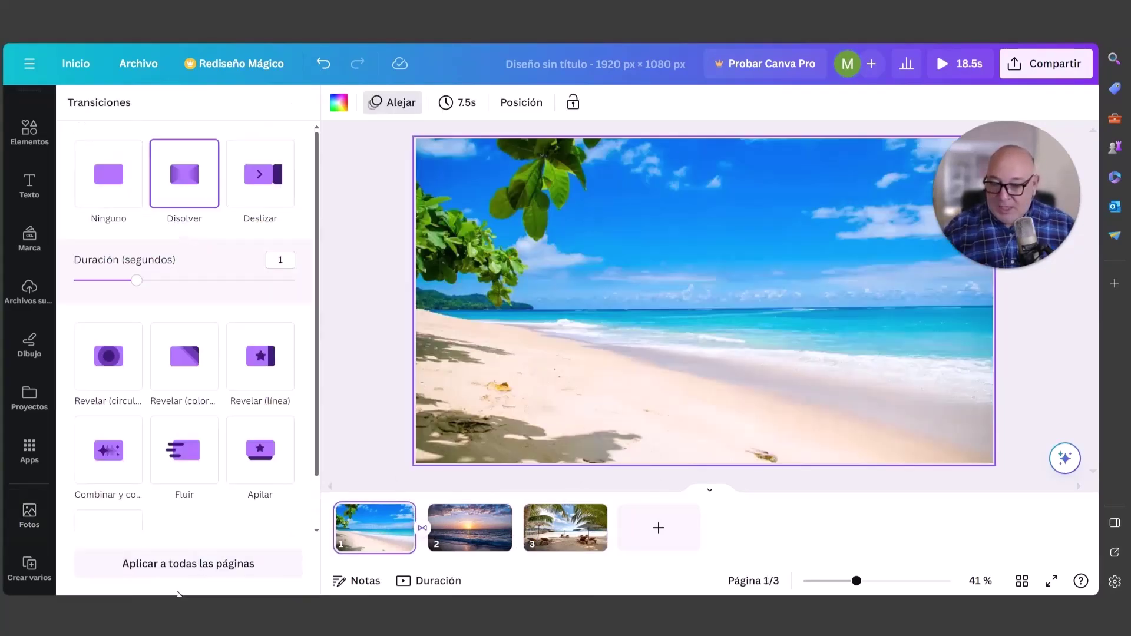
{"action": "left_click", "coordinate": [213, 567]}
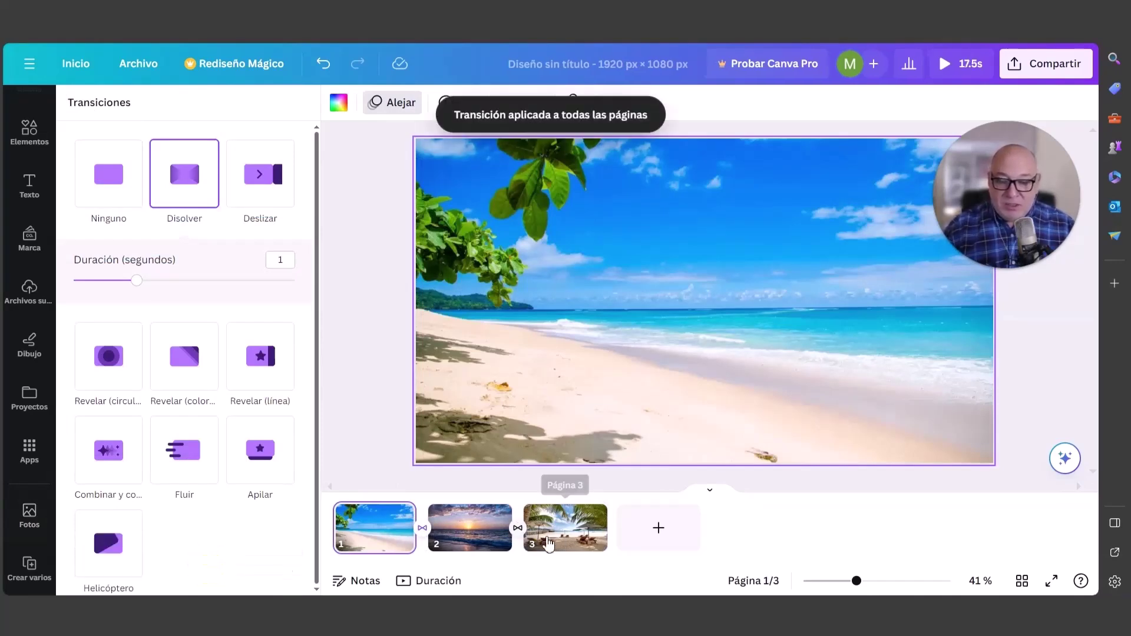
{"action": "left_click", "coordinate": [1047, 332]}
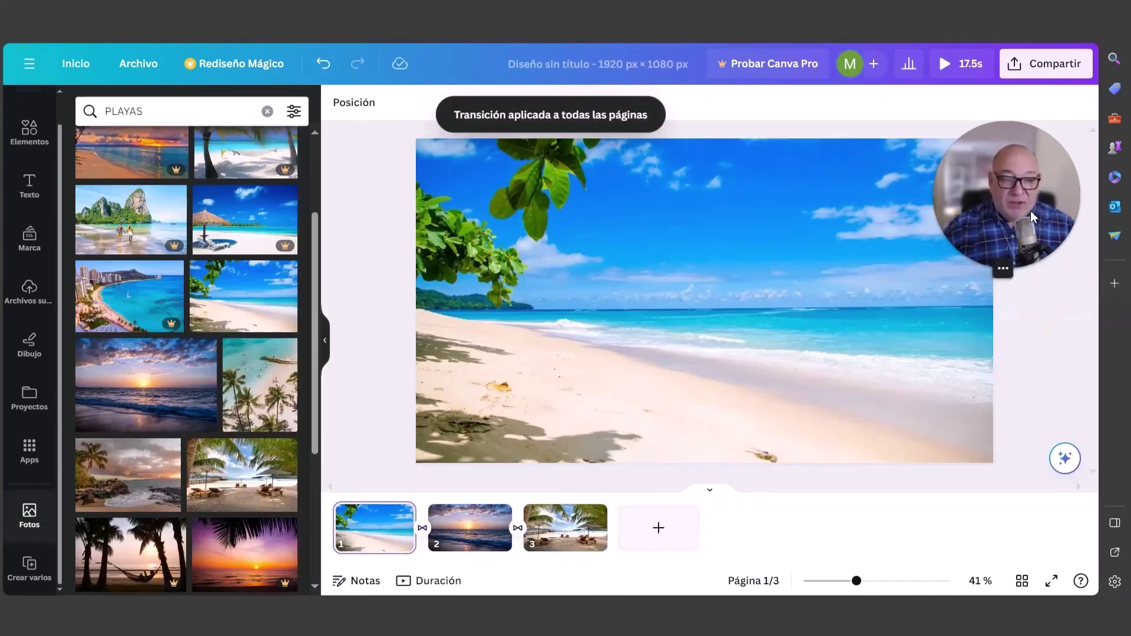
{"action": "left_click", "coordinate": [960, 63]}
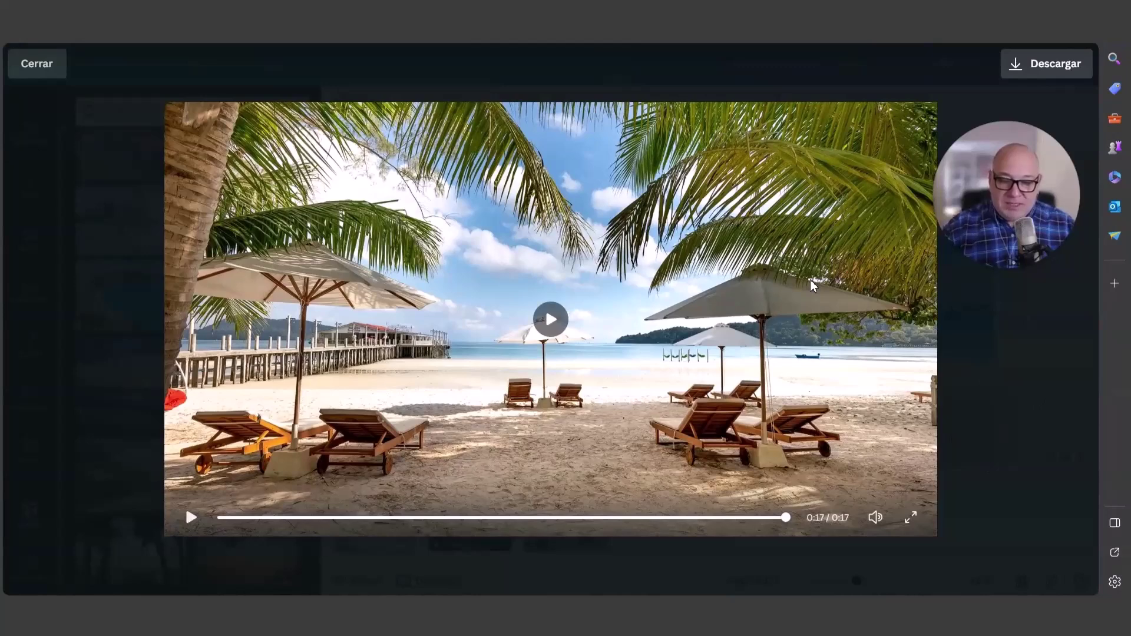
{"action": "key", "text": "Escape"}
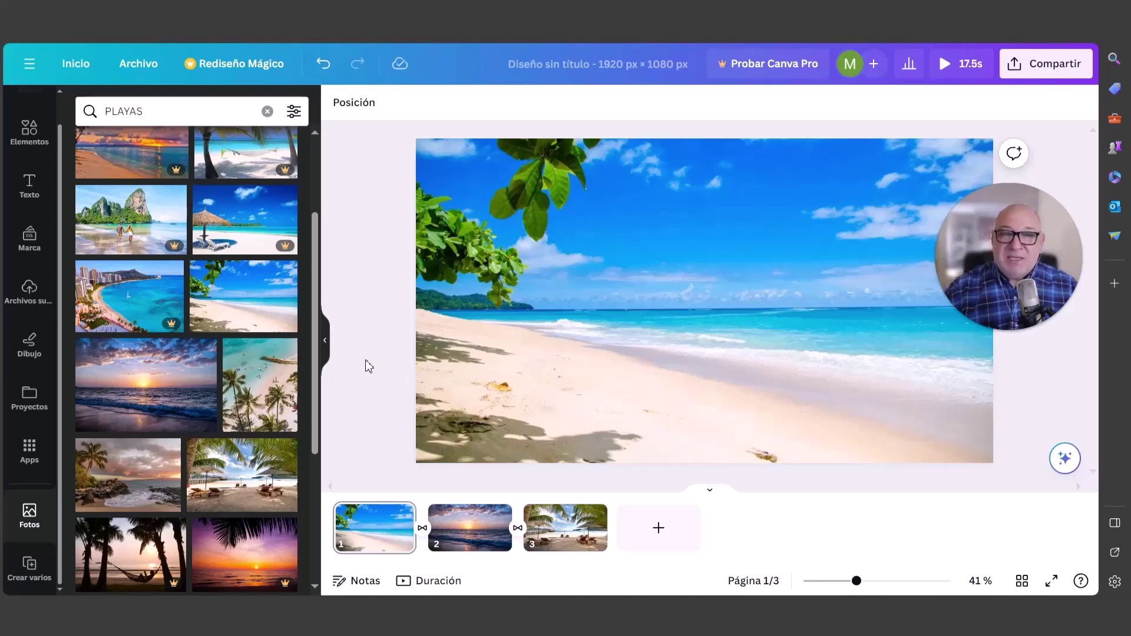
- Open the Audio app to browse the available music tracks
{"action": "scroll", "coordinate": [35, 430], "scroll_direction": "up", "scroll_amount": 1}
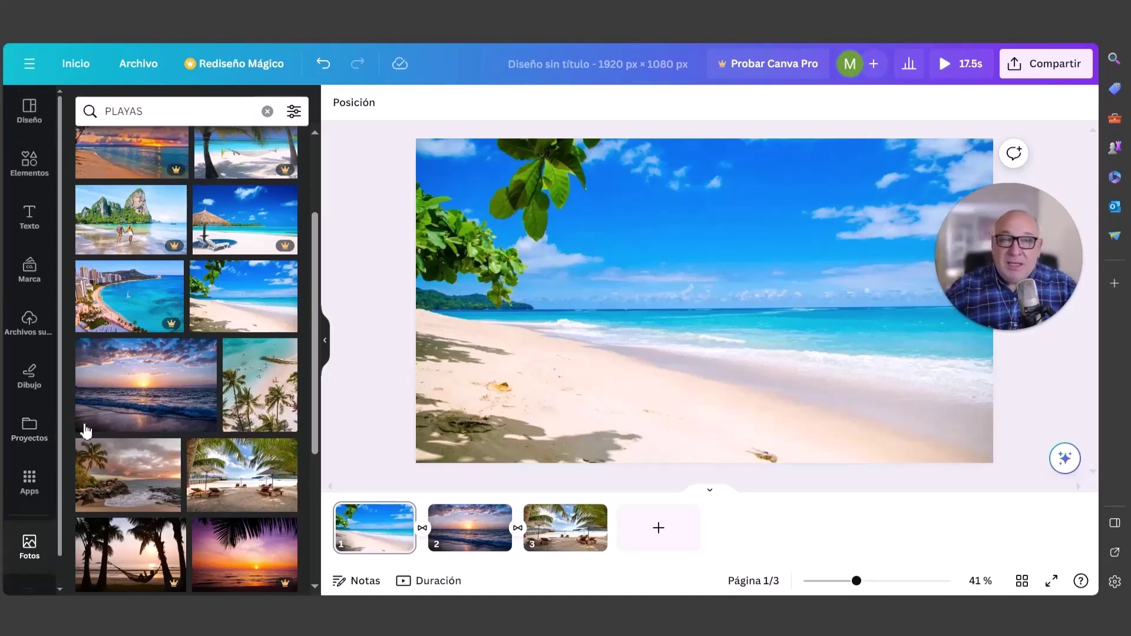
{"action": "left_click", "coordinate": [30, 486]}
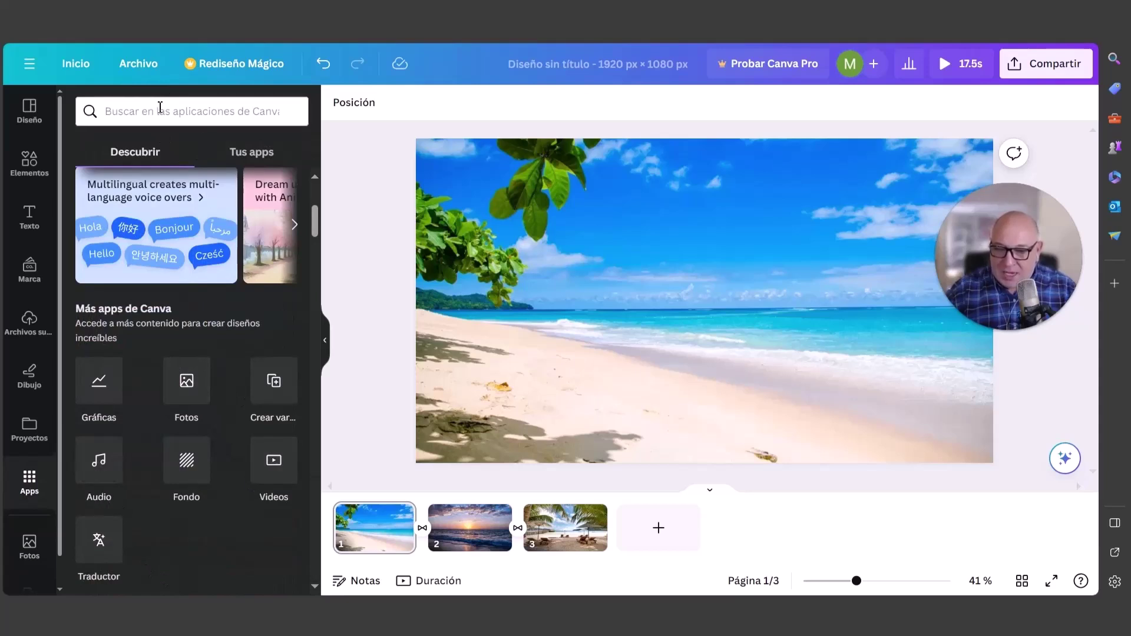
{"action": "left_click", "coordinate": [105, 470]}
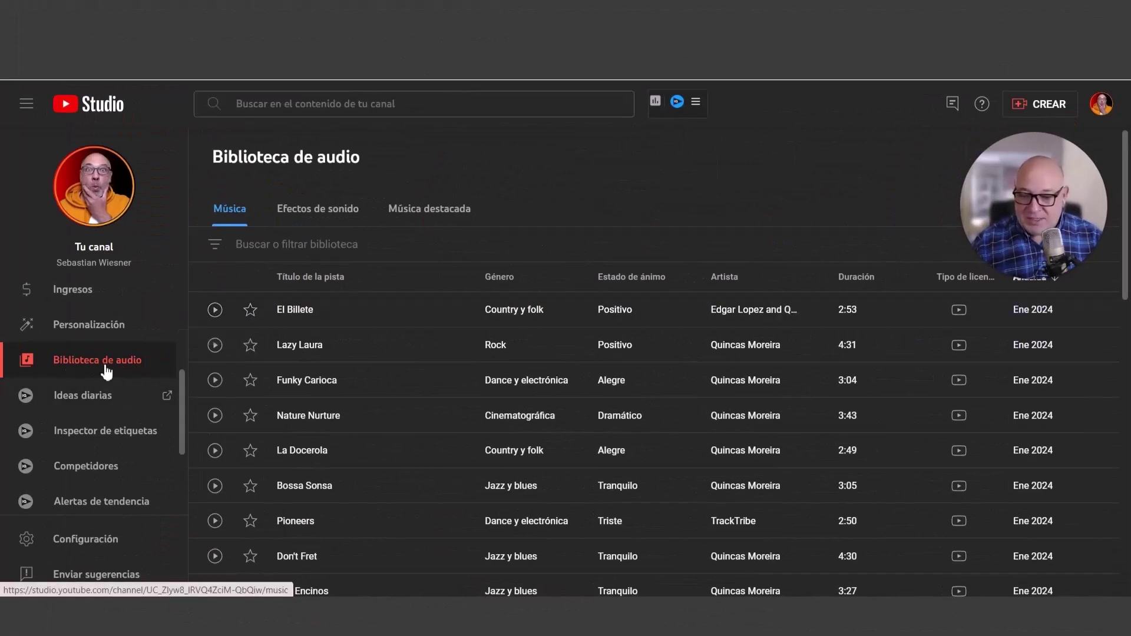
- Switch to YouTube Studio and examine the music tracks and download options in the audio library
{"action": "scroll", "coordinate": [91, 363], "scroll_direction": "up", "scroll_amount": 3}
{"action": "scroll", "coordinate": [90, 363], "scroll_direction": "down", "scroll_amount": 2}
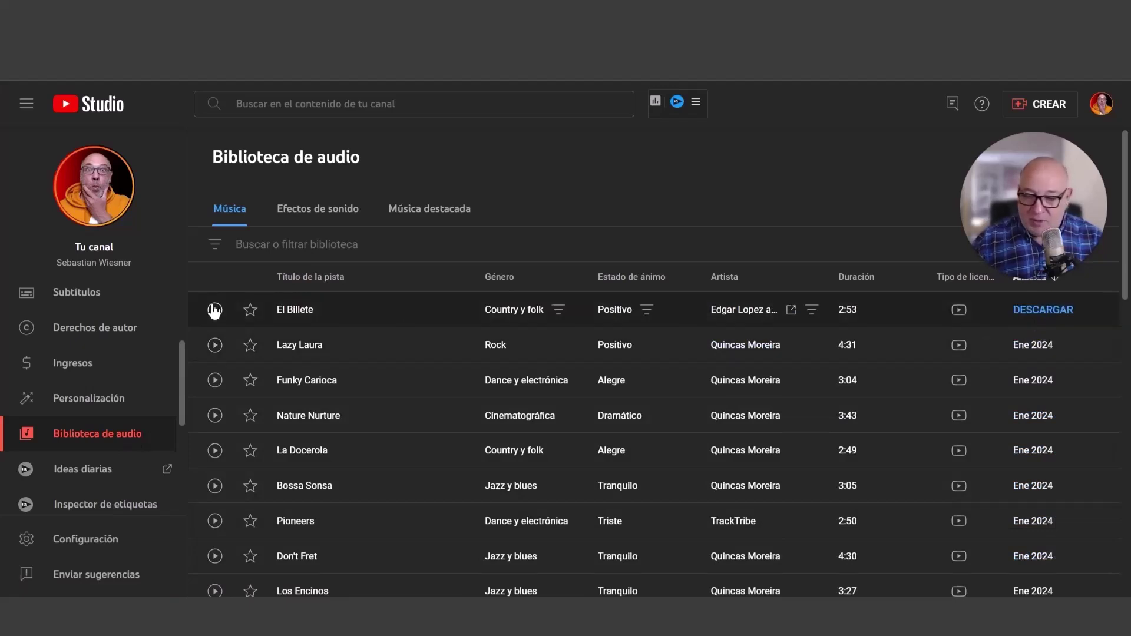
{"action": "scroll", "coordinate": [1027, 432], "scroll_direction": "down", "scroll_amount": 1}
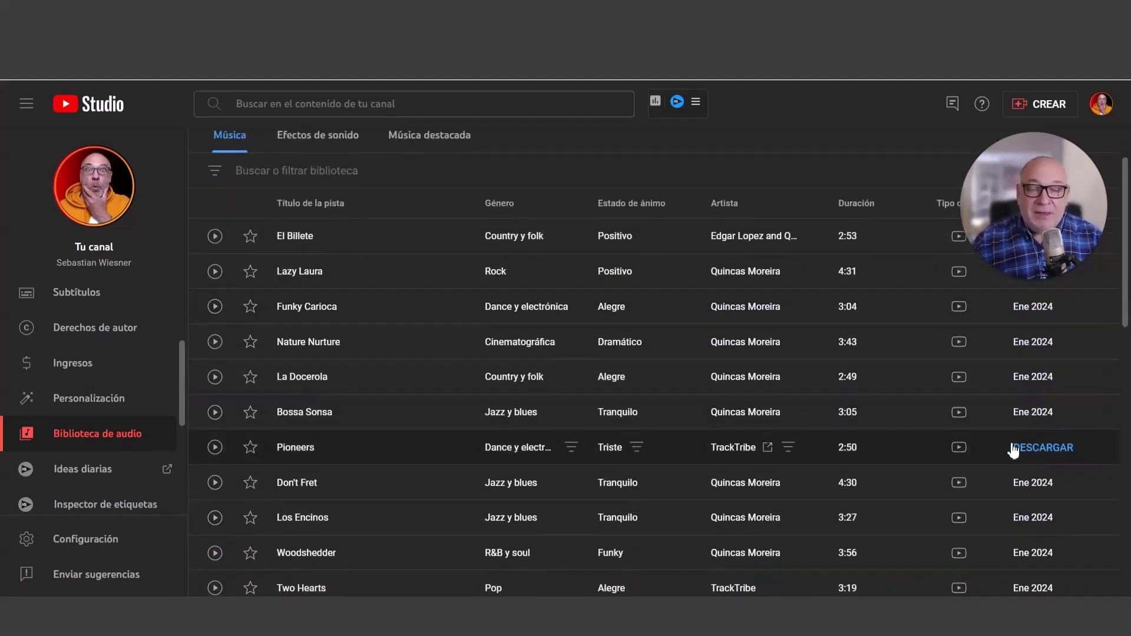
{"action": "scroll", "coordinate": [1014, 450], "scroll_direction": "up", "scroll_amount": 1}
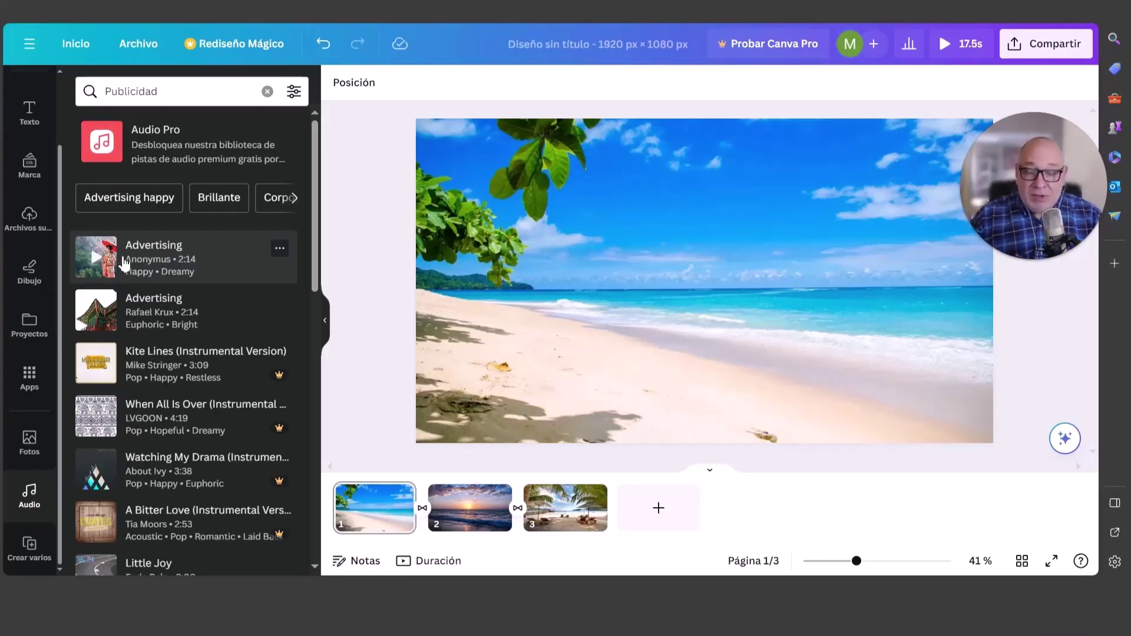
- Back in Canva, try the Advertising track by Anonymus under the slideshow, then remove it from the timeline
{"action": "left_click", "coordinate": [164, 252]}
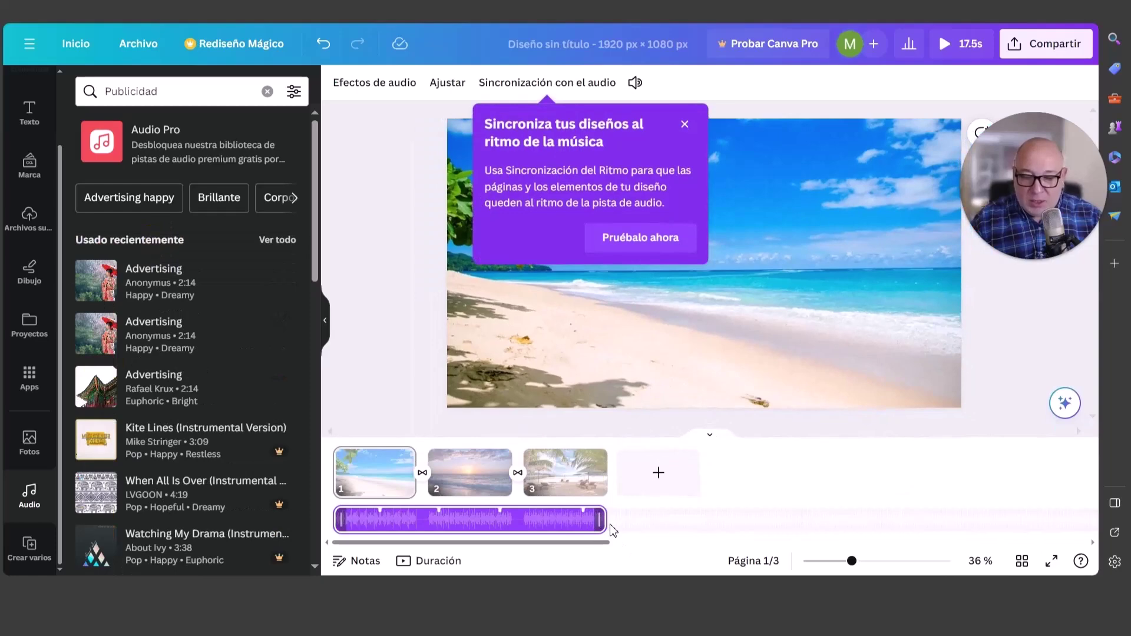
{"action": "left_click", "coordinate": [683, 125]}
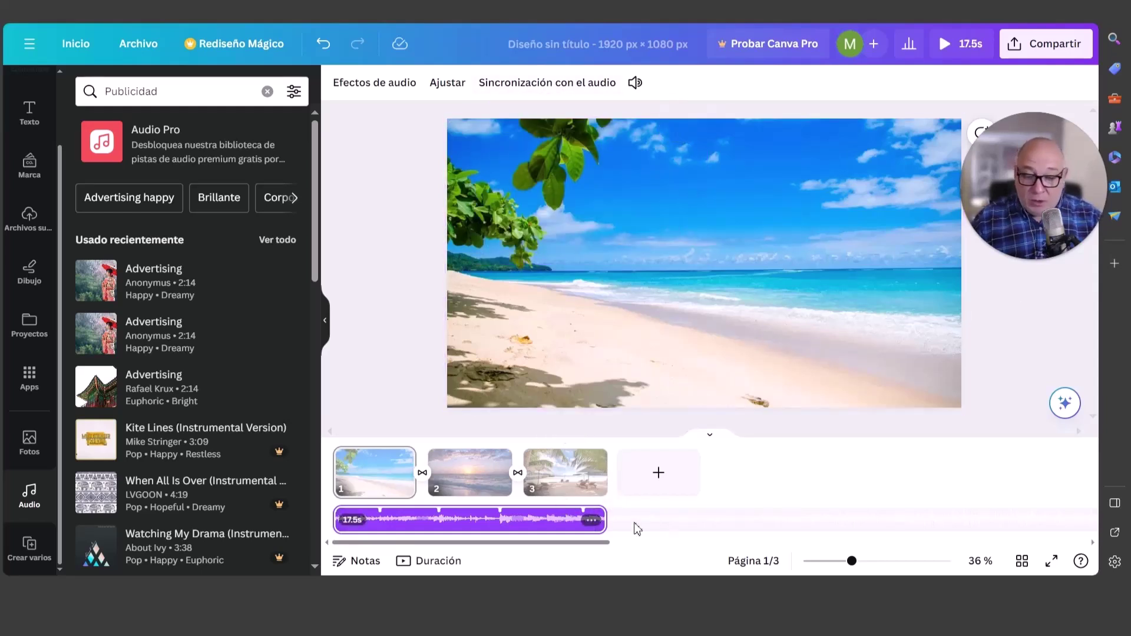
{"action": "mouse_move", "coordinate": [601, 519]}
{"action": "left_mouse_down"}
{"action": "mouse_move", "coordinate": [507, 519]}
{"action": "mouse_move", "coordinate": [616, 518]}
{"action": "left_mouse_up"}
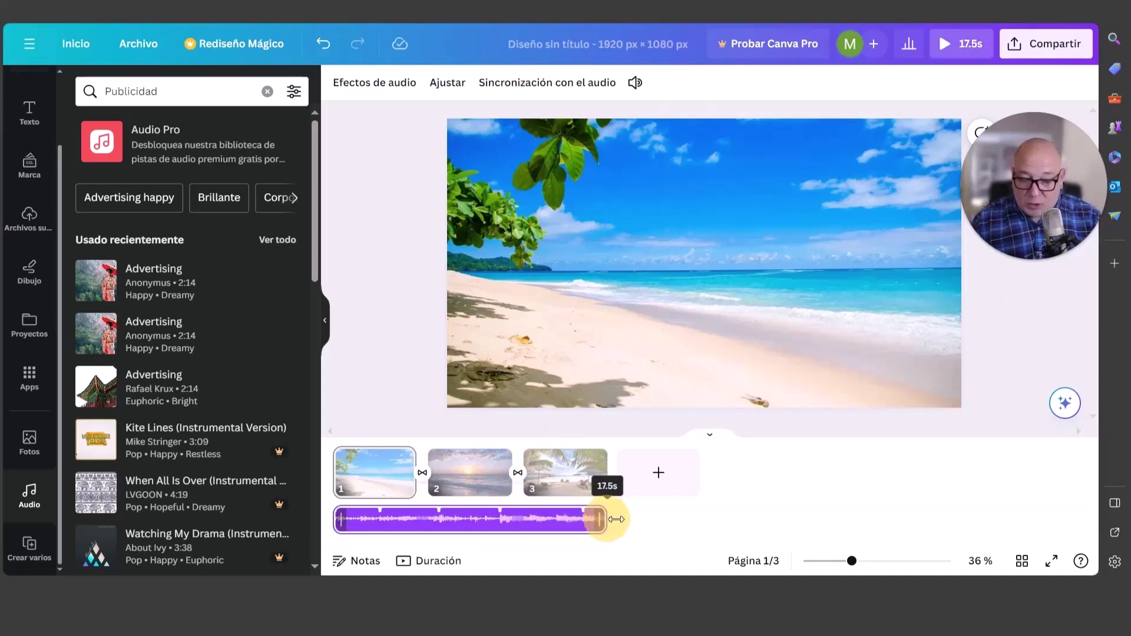
{"action": "left_click", "coordinate": [562, 465]}
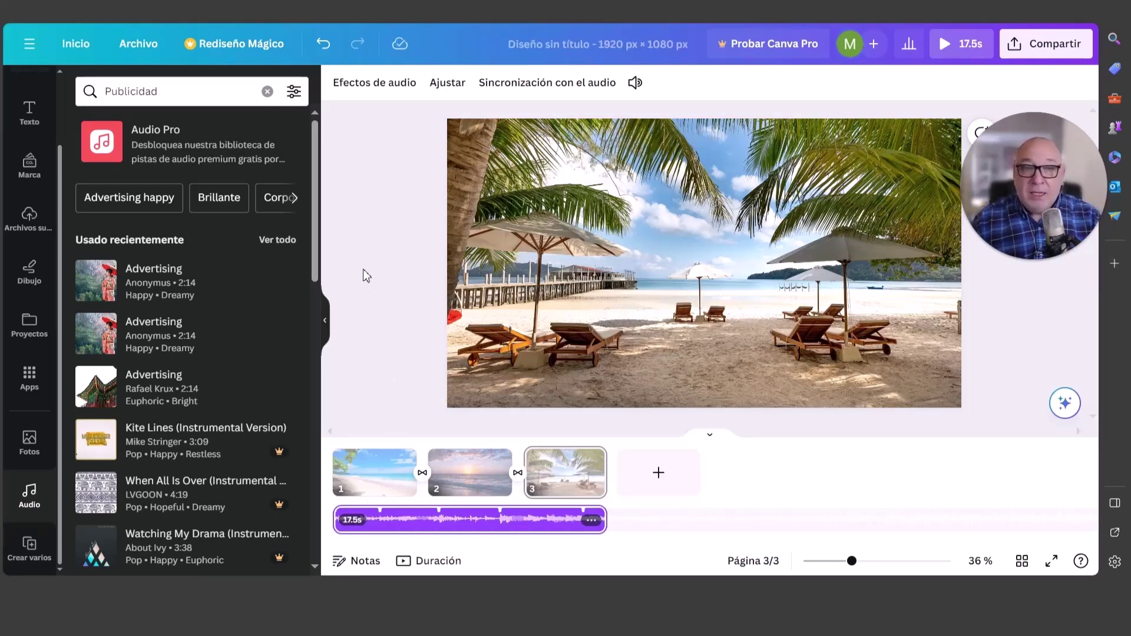
{"action": "right_click", "coordinate": [515, 524]}
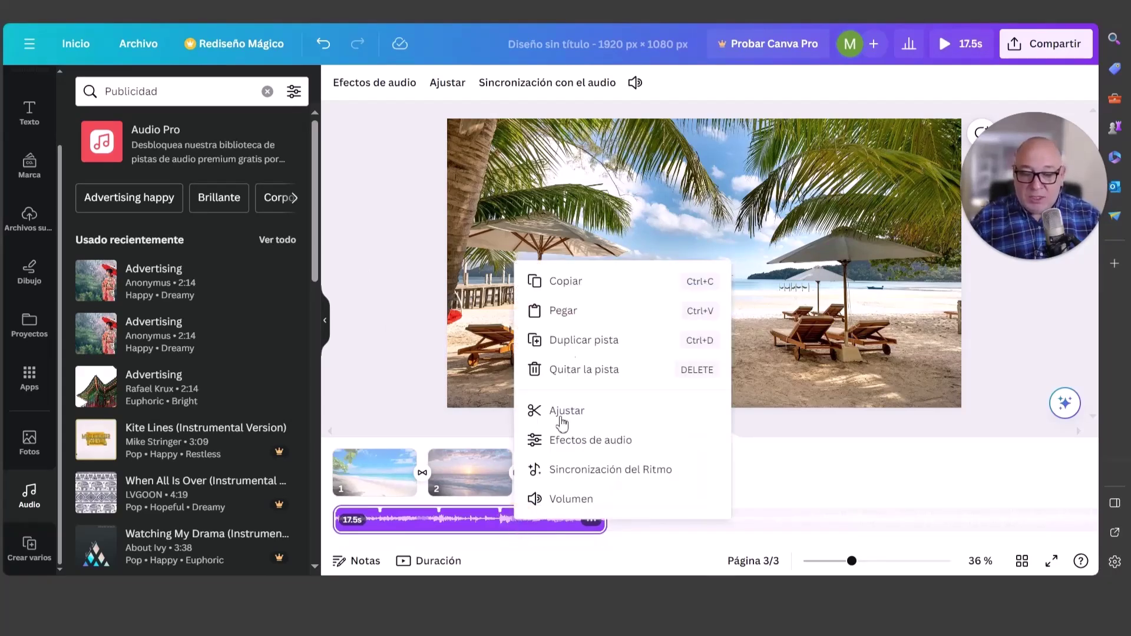
{"action": "left_click", "coordinate": [602, 371]}
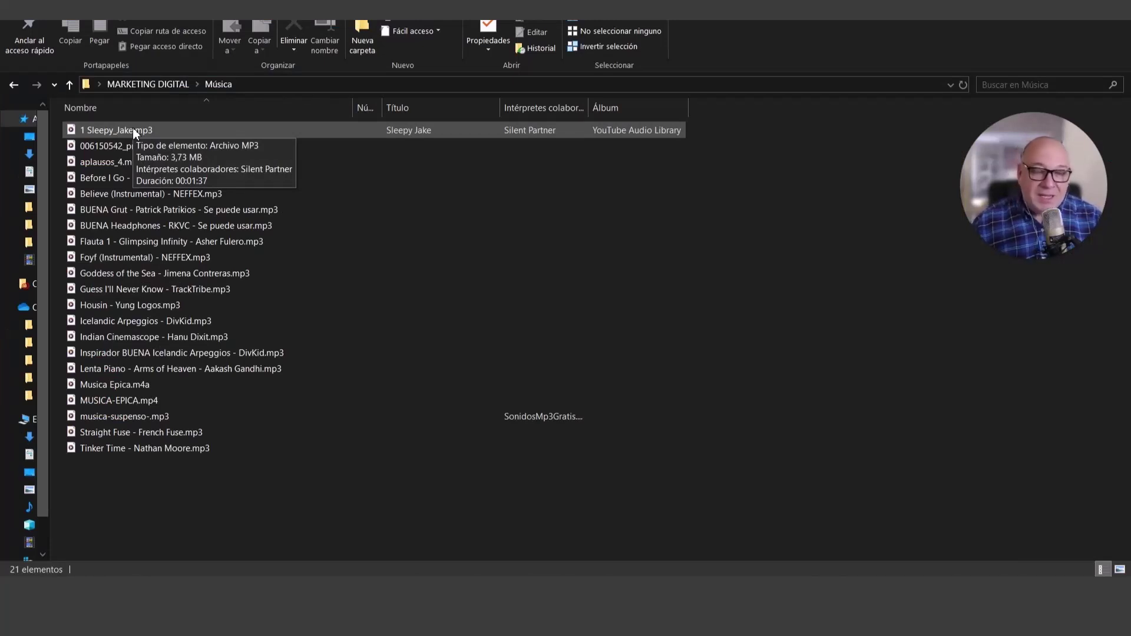
- Upload 1 Sleepy_Jake.mp3 from the Música folder into the design and stretch it across all three pages to 17.5 seconds
{"action": "left_click_drag", "start_coordinate": [132, 127], "coordinate": [497, 401]}
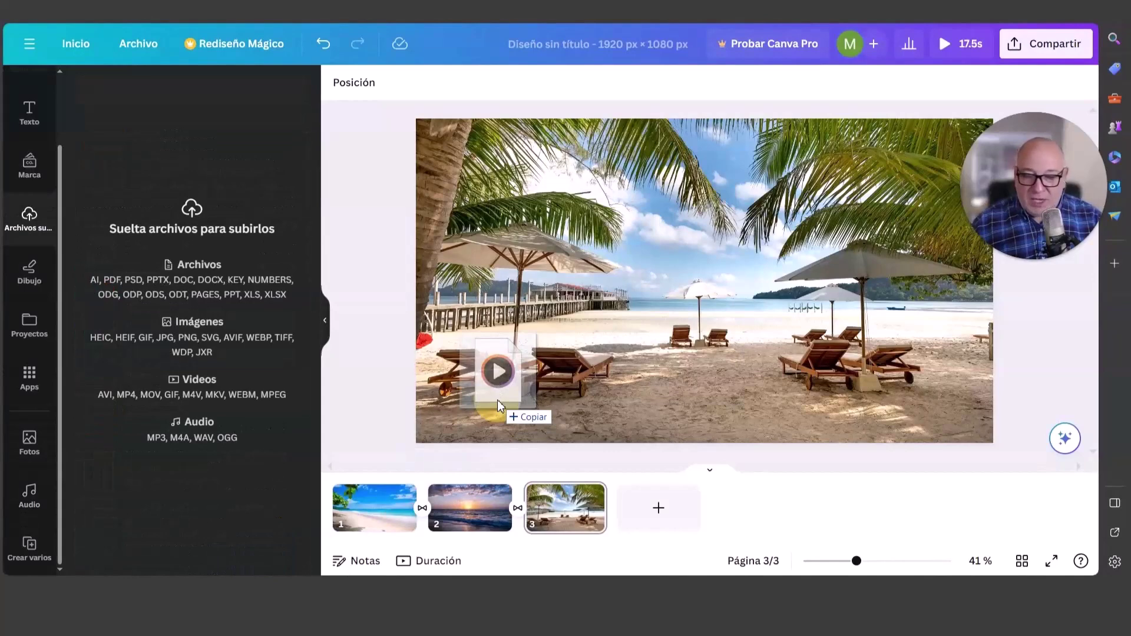
{"action": "left_click_drag", "start_coordinate": [497, 399], "coordinate": [498, 399]}
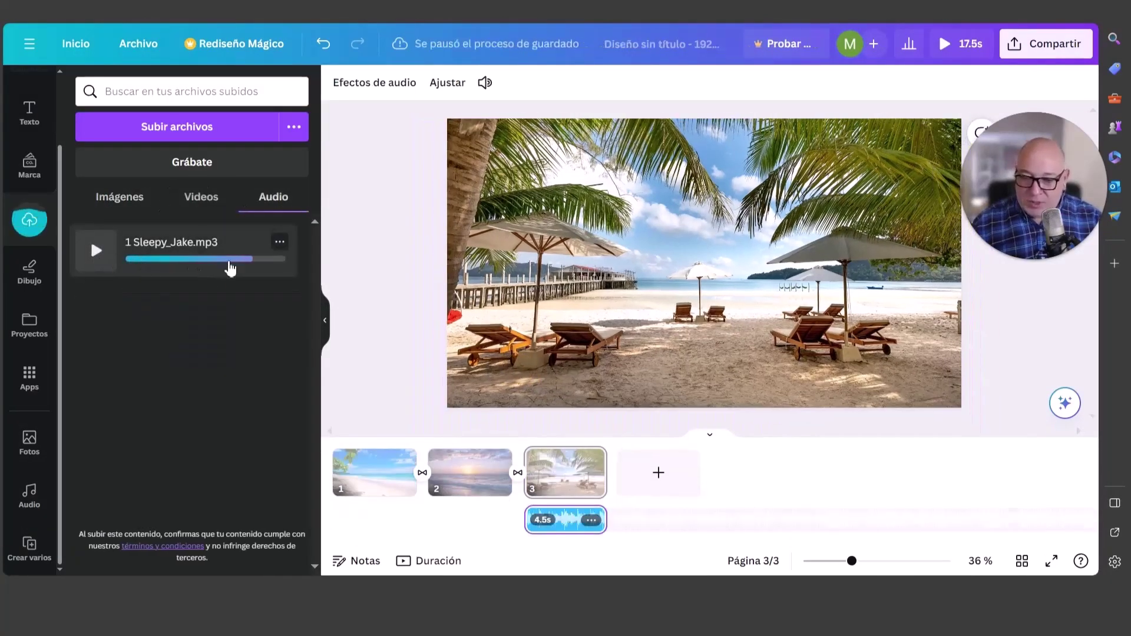
{"action": "left_click_drag", "start_coordinate": [563, 533], "coordinate": [605, 526]}
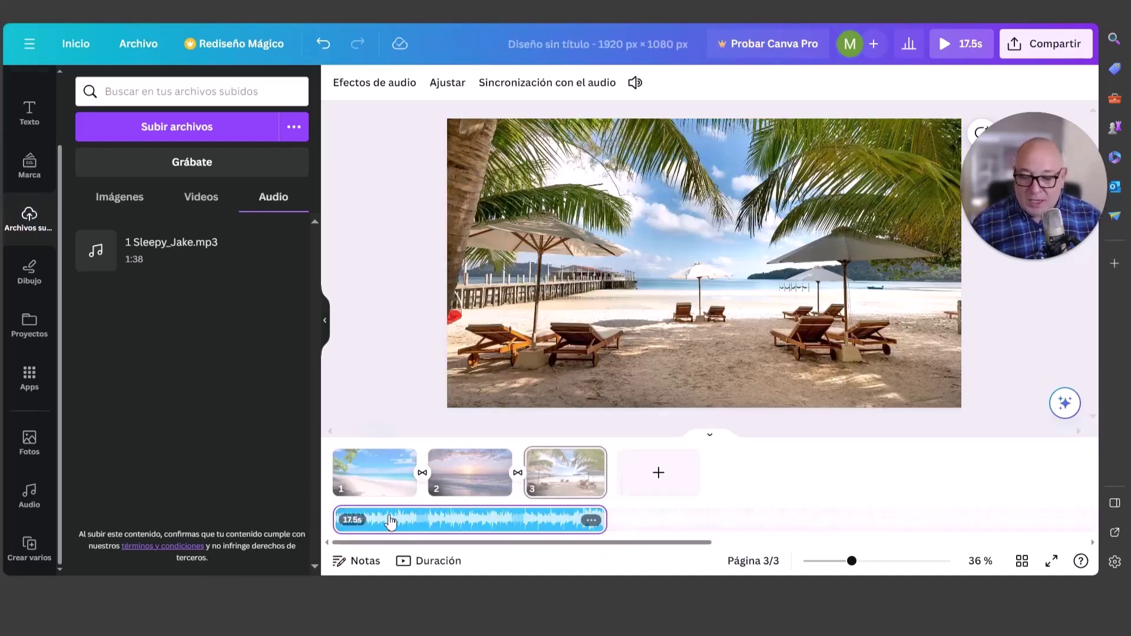
- Try adjusting which segment of the Sleepy_Jake track plays under the pages
{"action": "left_click", "coordinate": [534, 84]}
{"action": "left_click", "coordinate": [533, 84]}
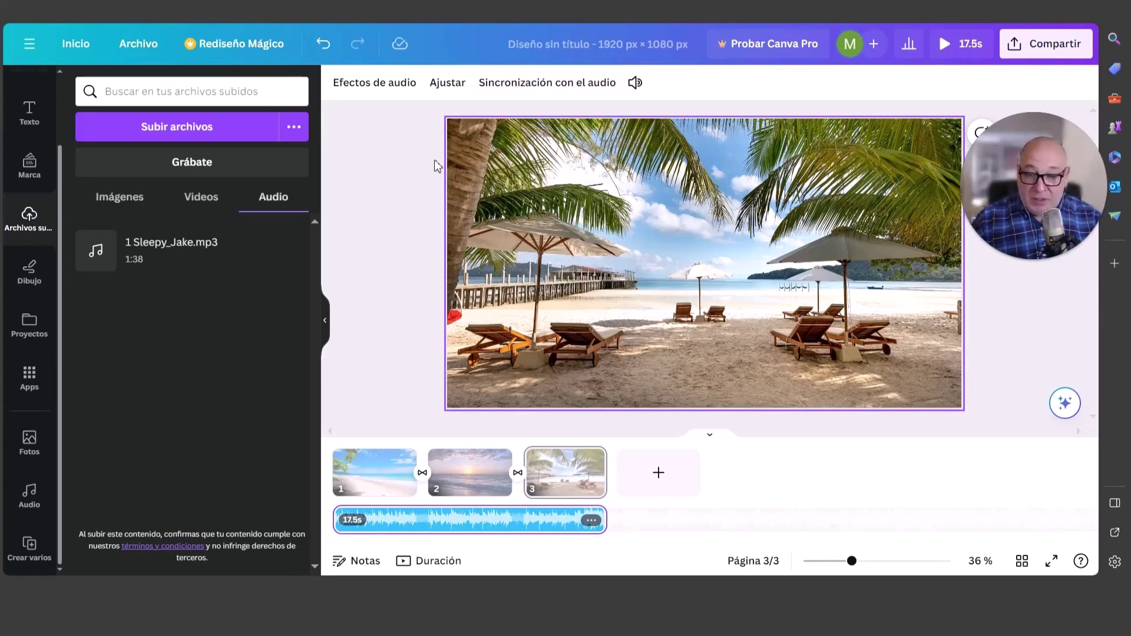
{"action": "left_click", "coordinate": [449, 86]}
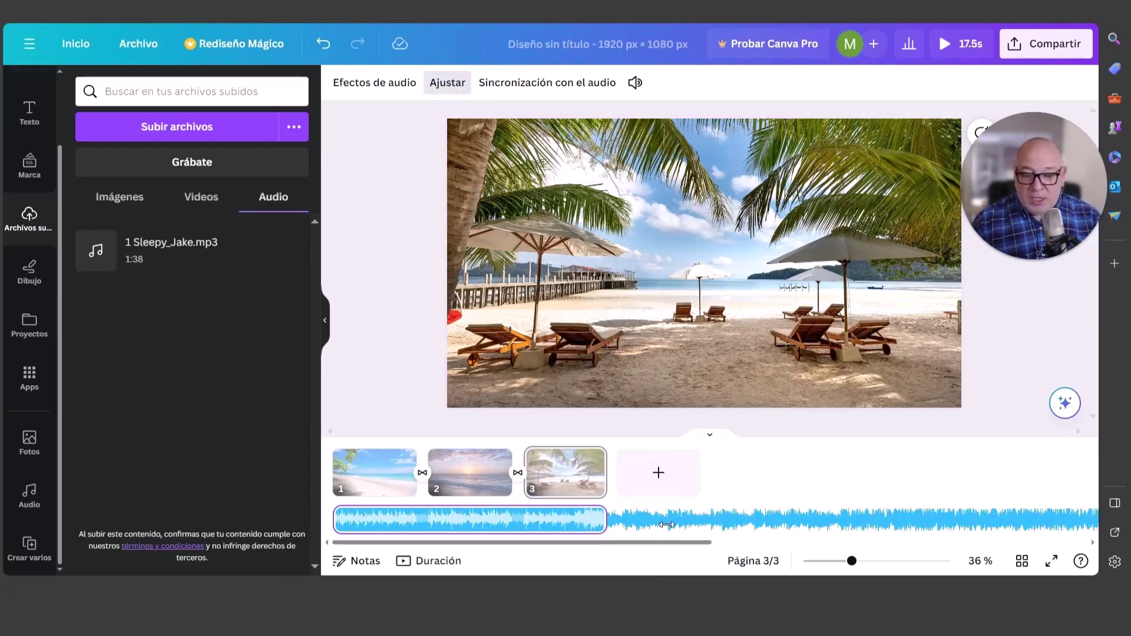
{"action": "left_click_drag", "start_coordinate": [693, 522], "coordinate": [714, 536]}
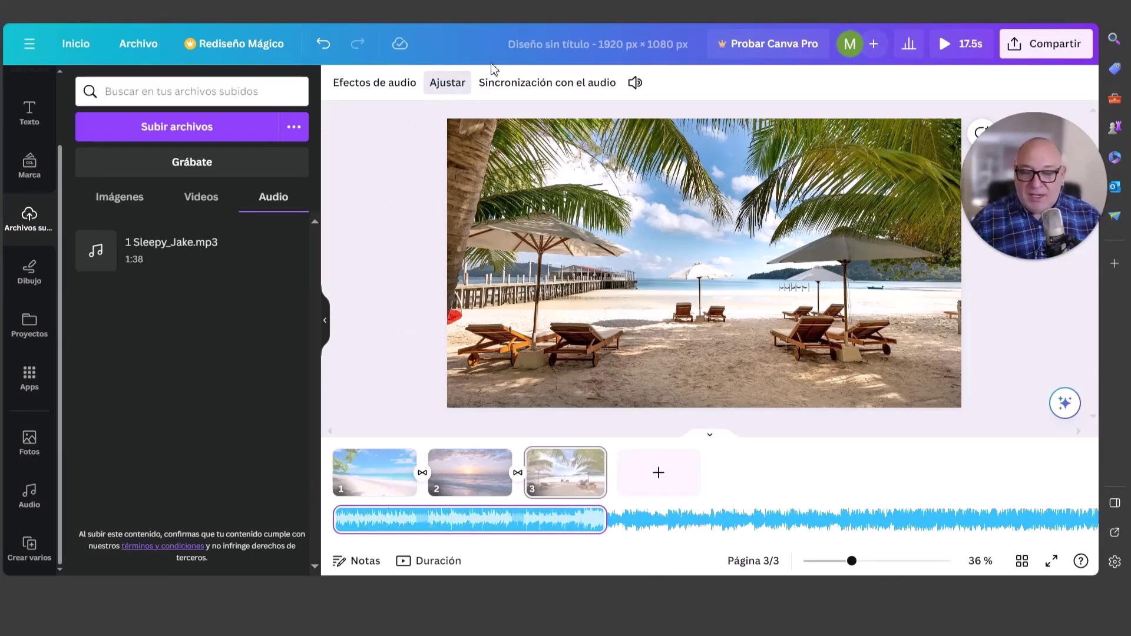
{"action": "left_click", "coordinate": [455, 83]}
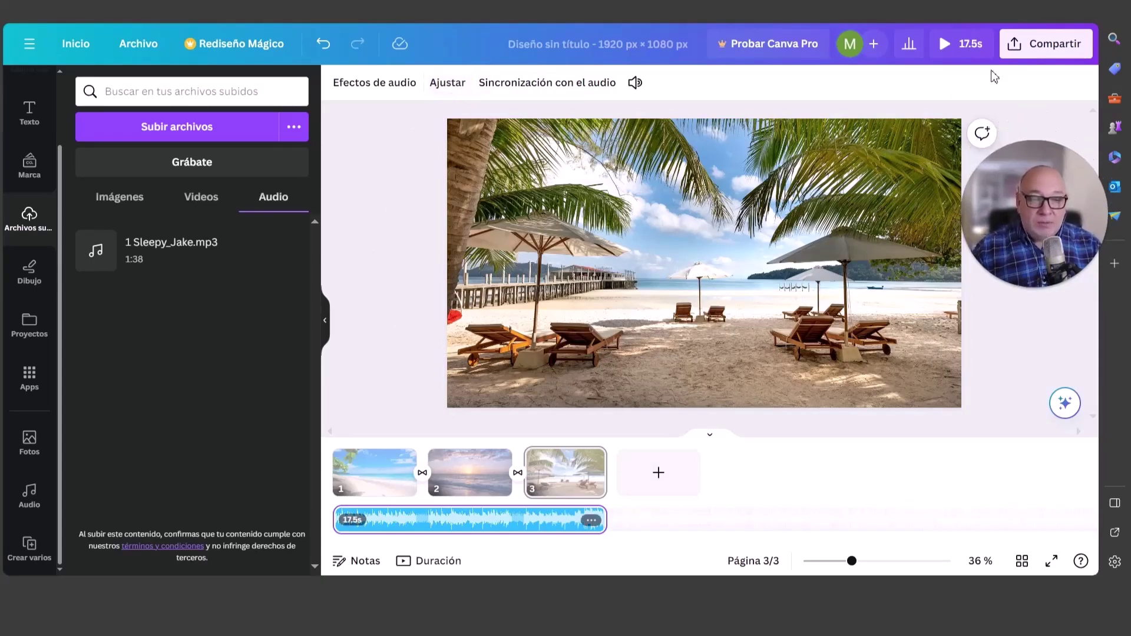
- Play the full slideshow preview with the background music and close it
{"action": "left_click", "coordinate": [959, 48]}
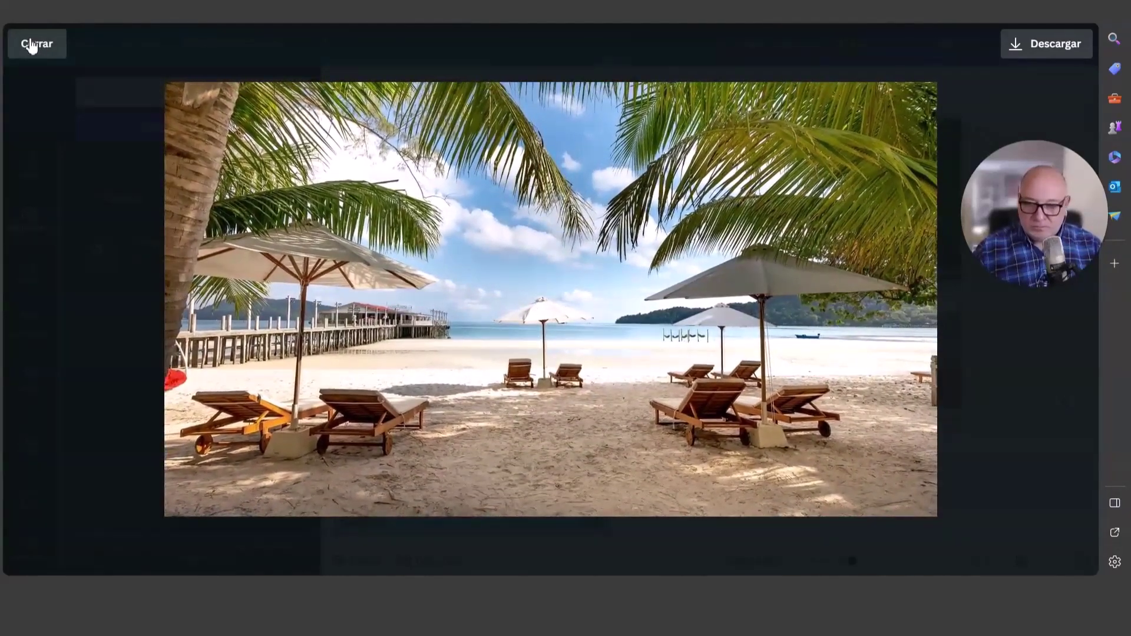
{"action": "left_click", "coordinate": [32, 45]}
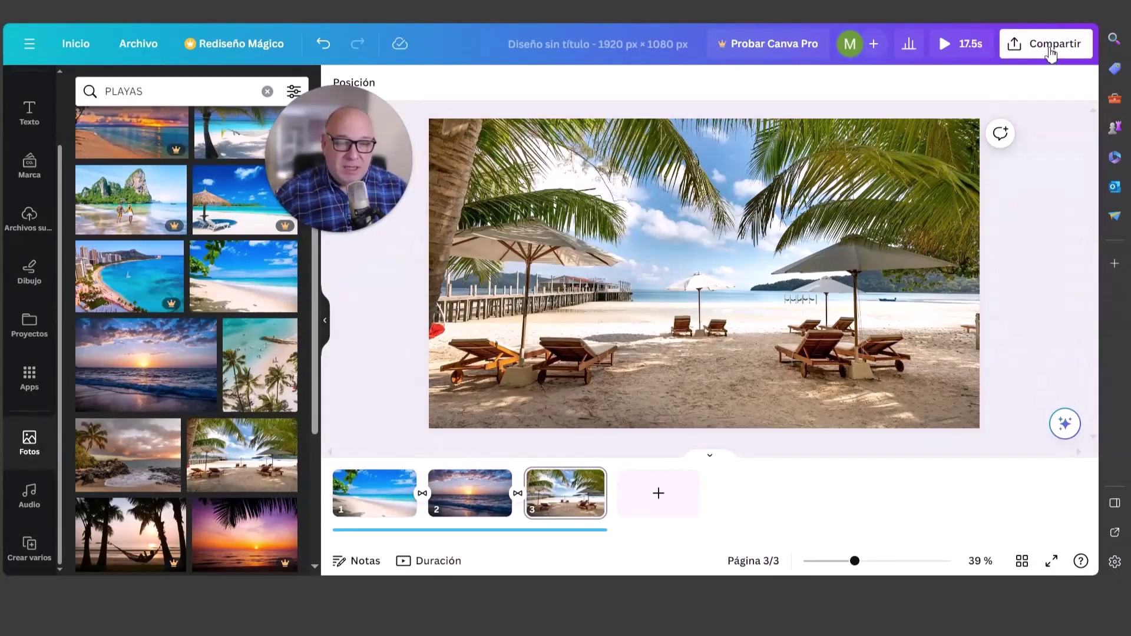
- Publish the design for embedding with the Insertar sharing option and copy its HTML embed code
{"action": "left_click", "coordinate": [1071, 53]}
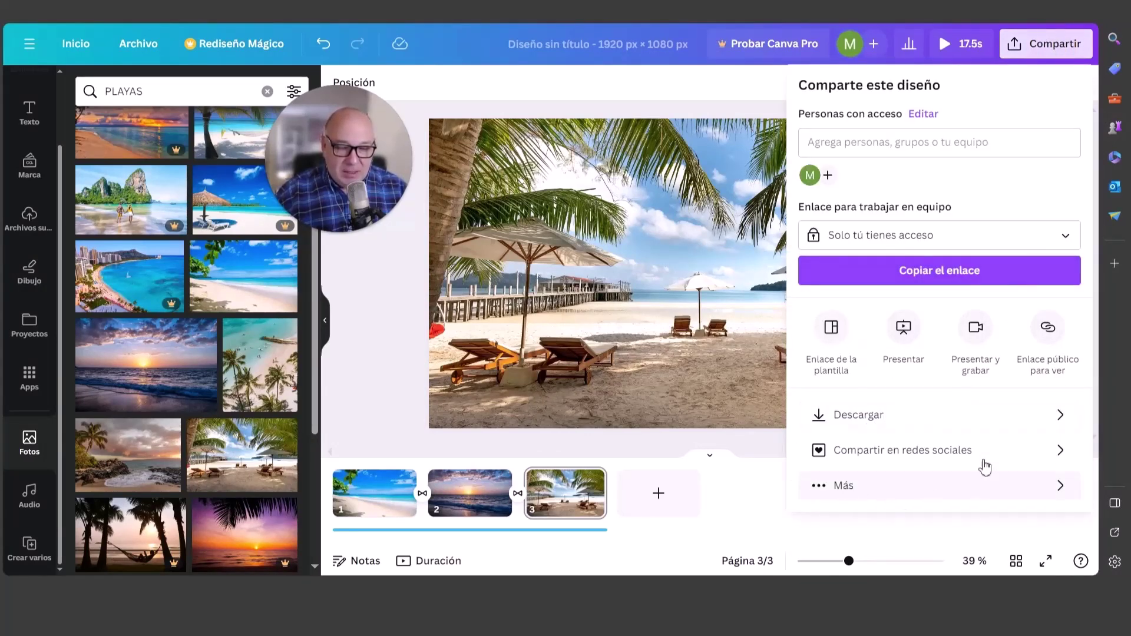
{"action": "left_click", "coordinate": [848, 497]}
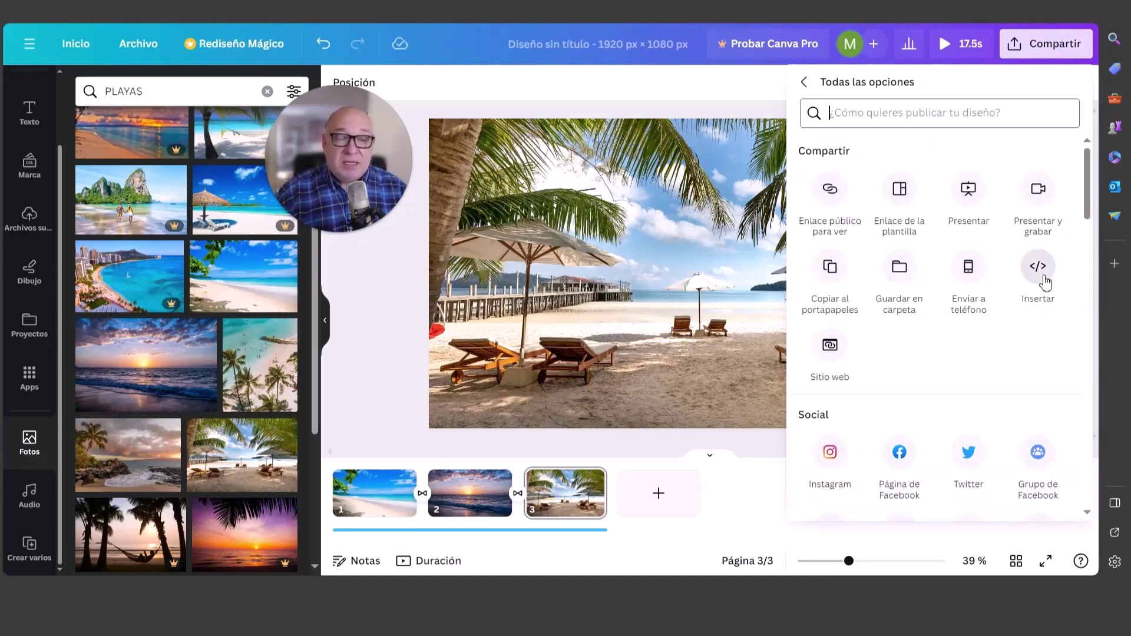
{"action": "left_click", "coordinate": [1043, 279]}
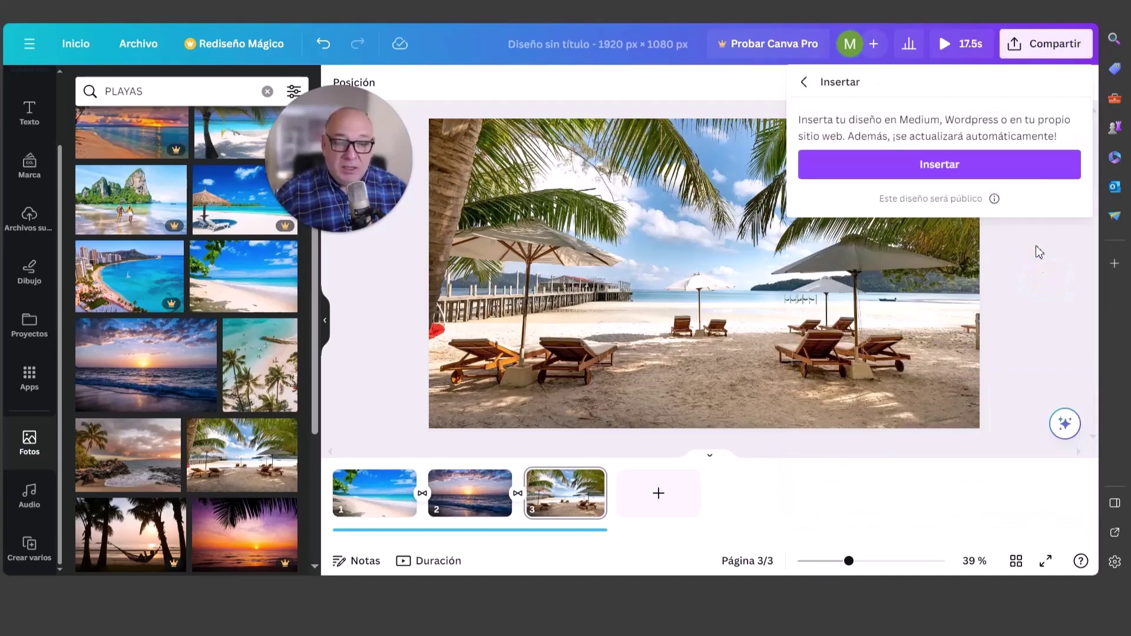
{"action": "left_click", "coordinate": [944, 171]}
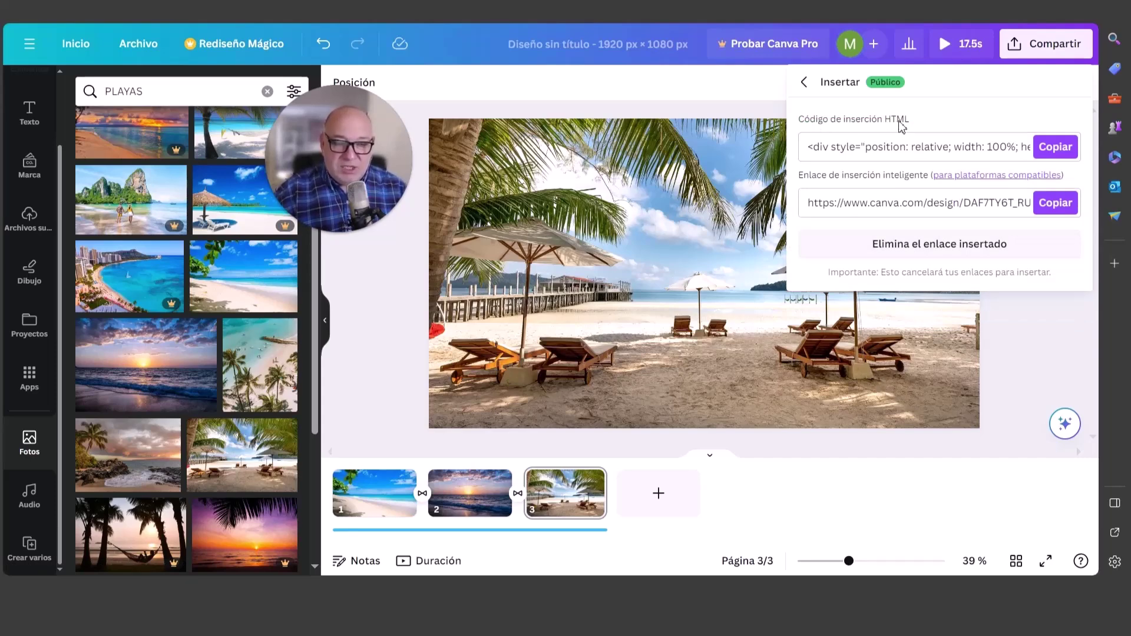
{"action": "left_click", "coordinate": [1065, 148]}
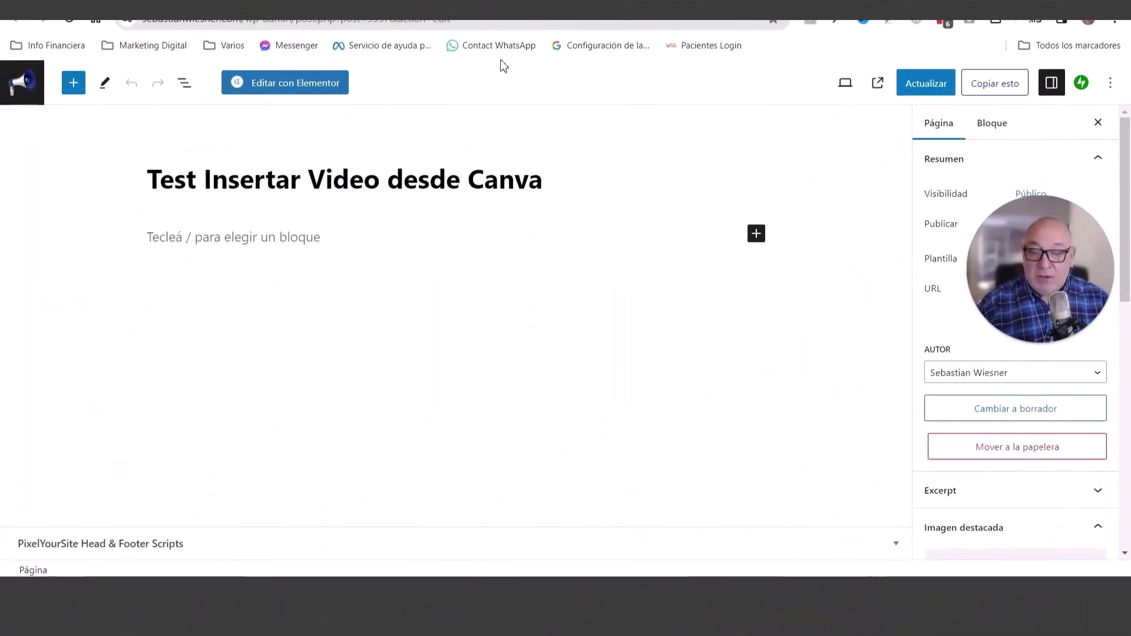
- Switch to the WordPress editor and add an HTML personalizado block to the page Test Insertar Video desde Canva
{"action": "left_click", "coordinate": [766, 242]}
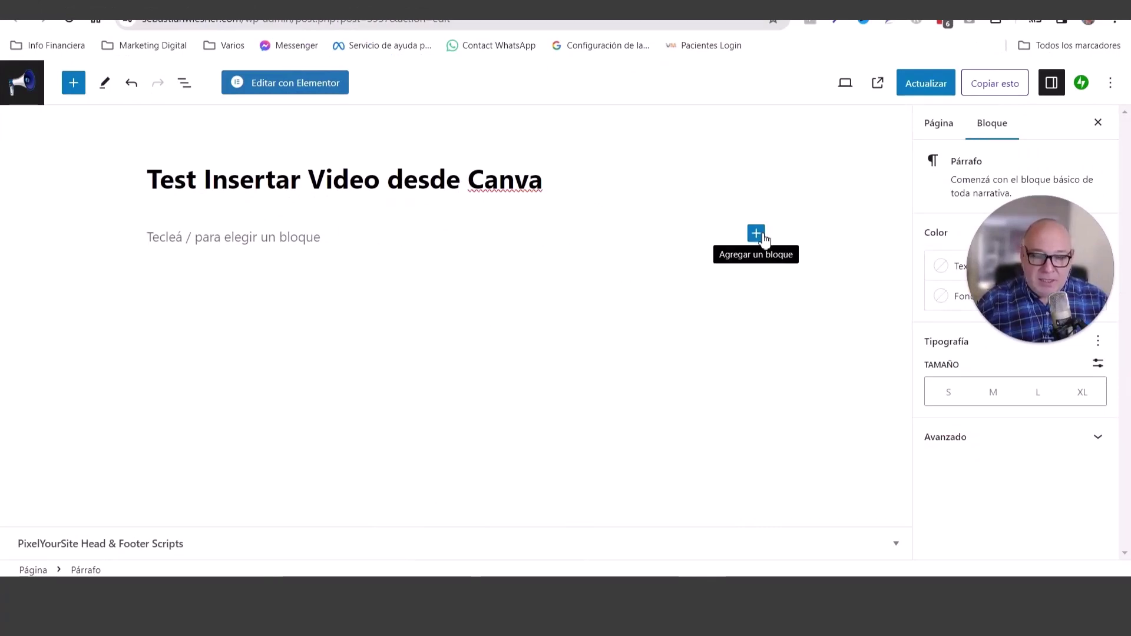
{"action": "left_click", "coordinate": [756, 236]}
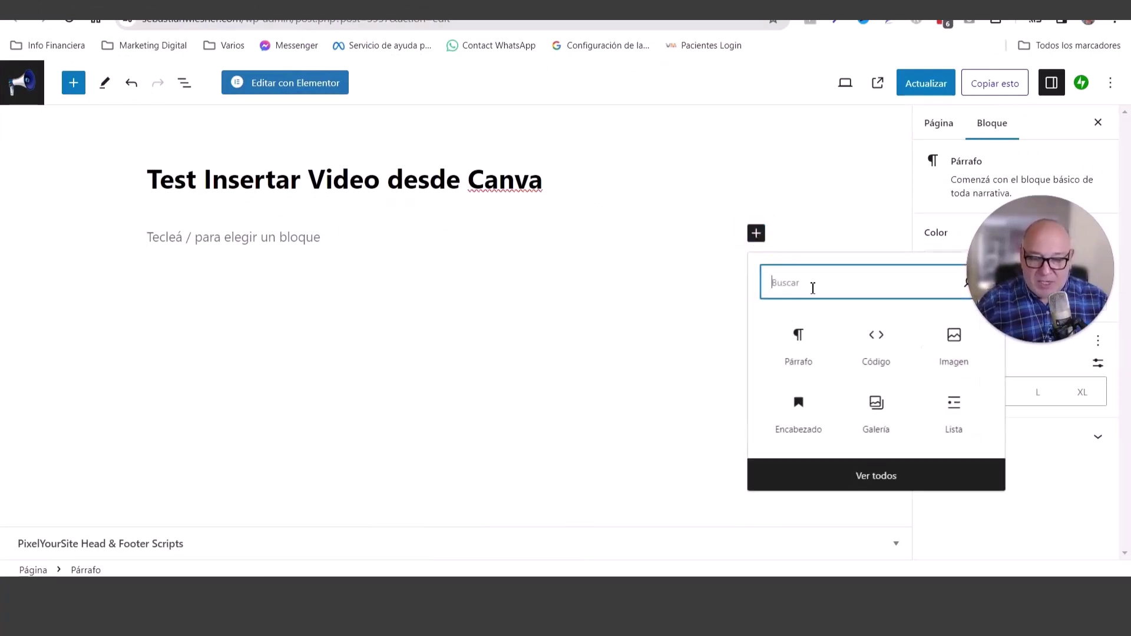
{"action": "type", "text": "ht"}
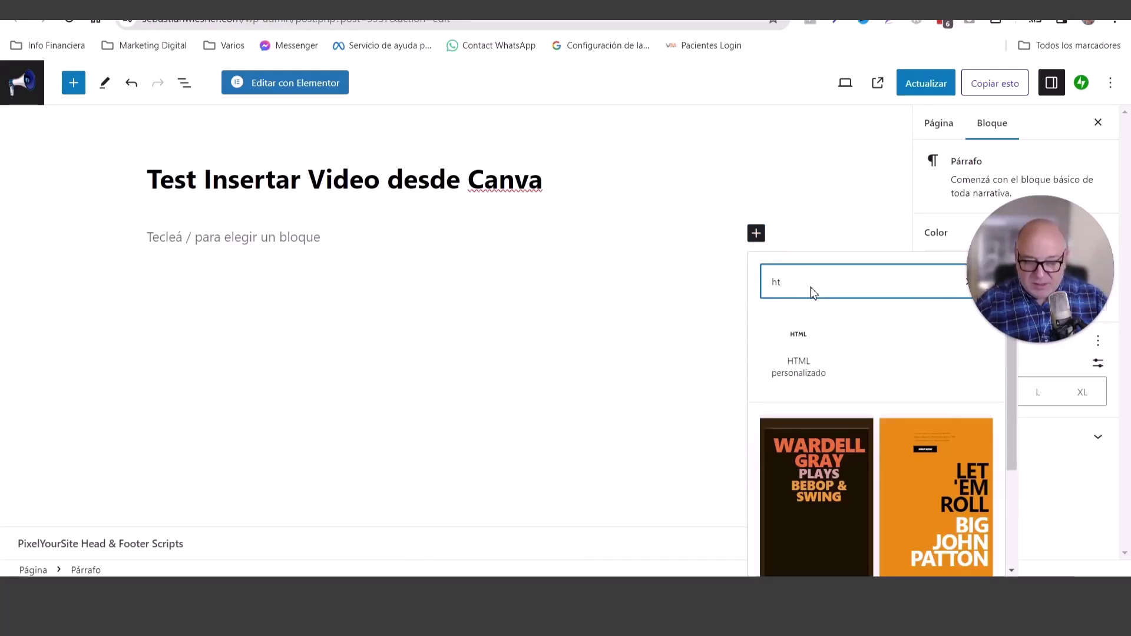
{"action": "left_click", "coordinate": [800, 377]}
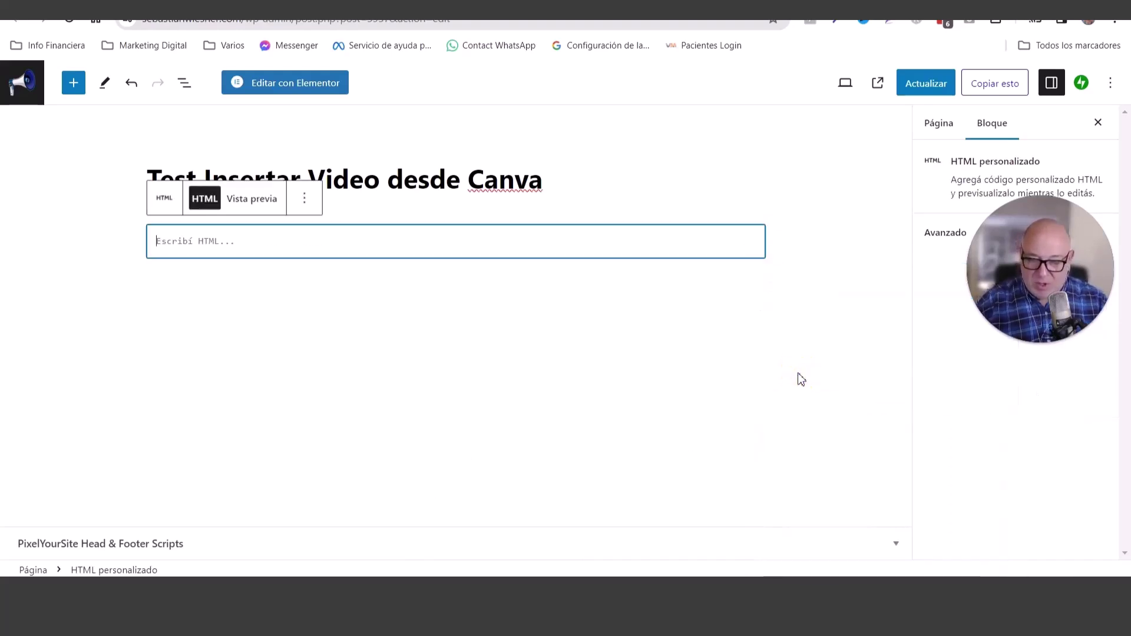
- Paste the copied Canva embed code into the HTML block and play the video in the block's preview
{"action": "right_click", "coordinate": [224, 246]}
{"action": "left_click", "coordinate": [263, 389]}
{"action": "left_click", "coordinate": [247, 199]}
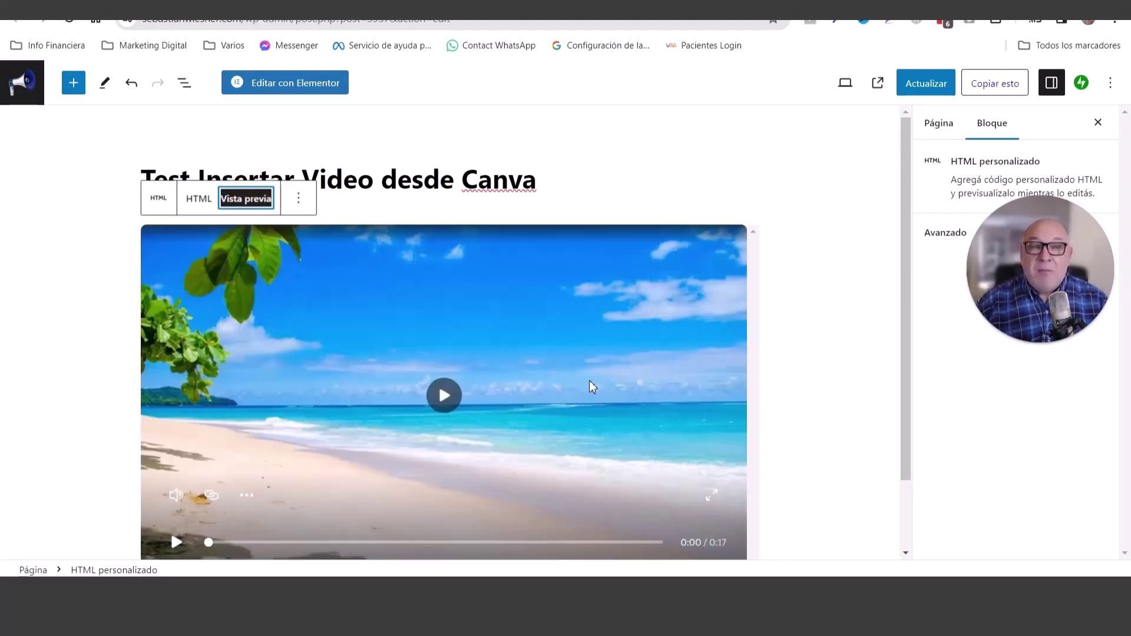
{"action": "left_click", "coordinate": [451, 404]}
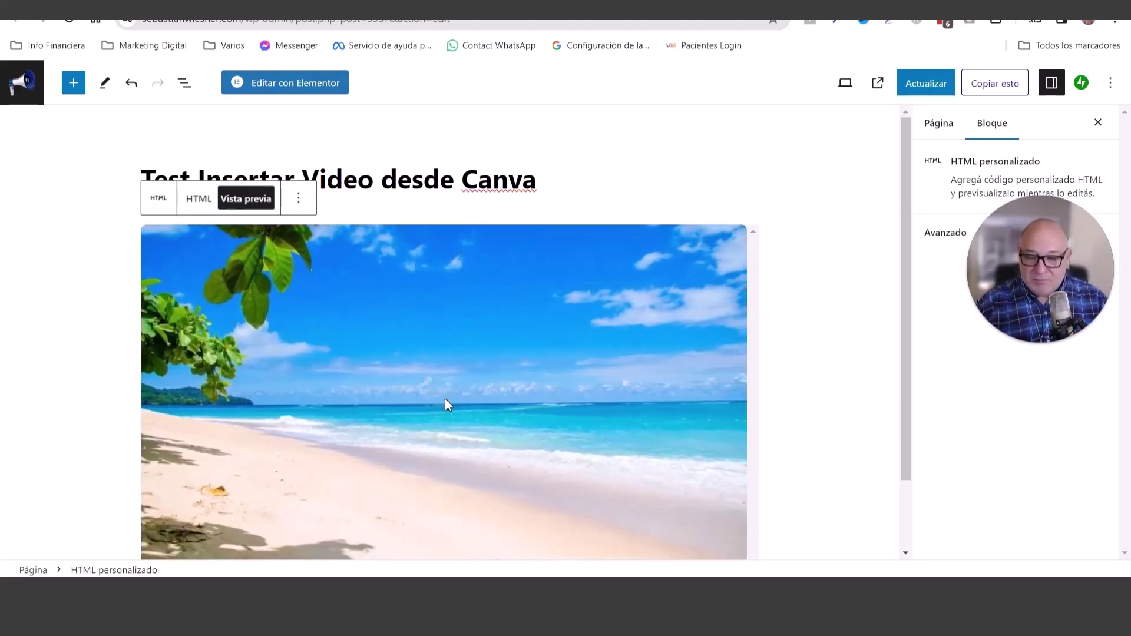
{"action": "mouse_move", "coordinate": [445, 400]}
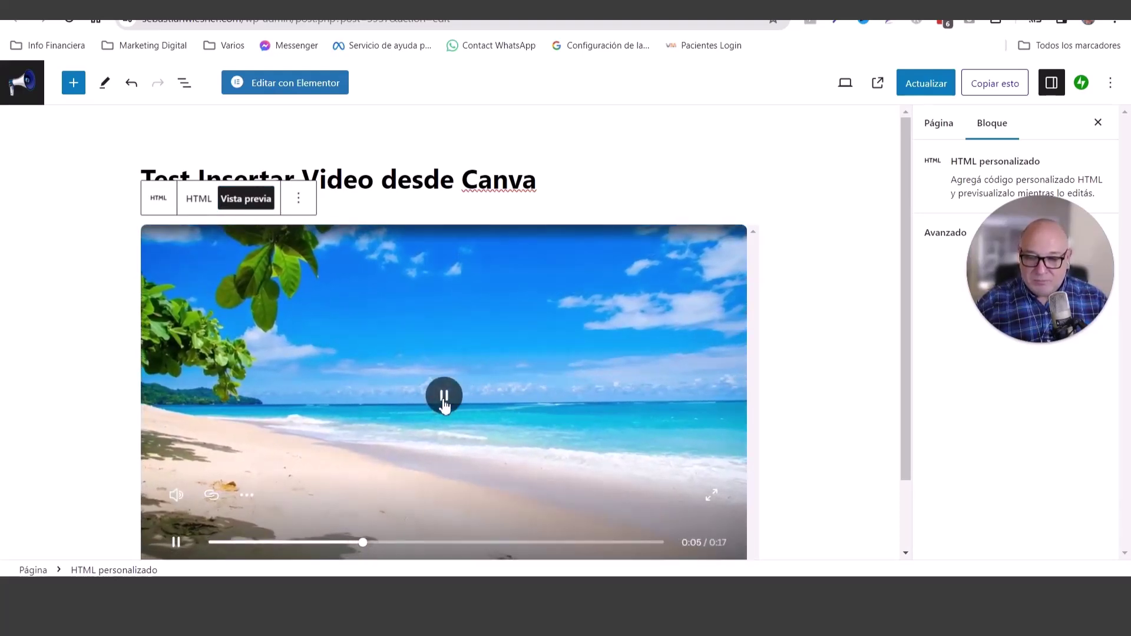
- Return to the block's HTML code, delete the lines after the closing </div> tag, and update the page
{"action": "left_click", "coordinate": [198, 199]}
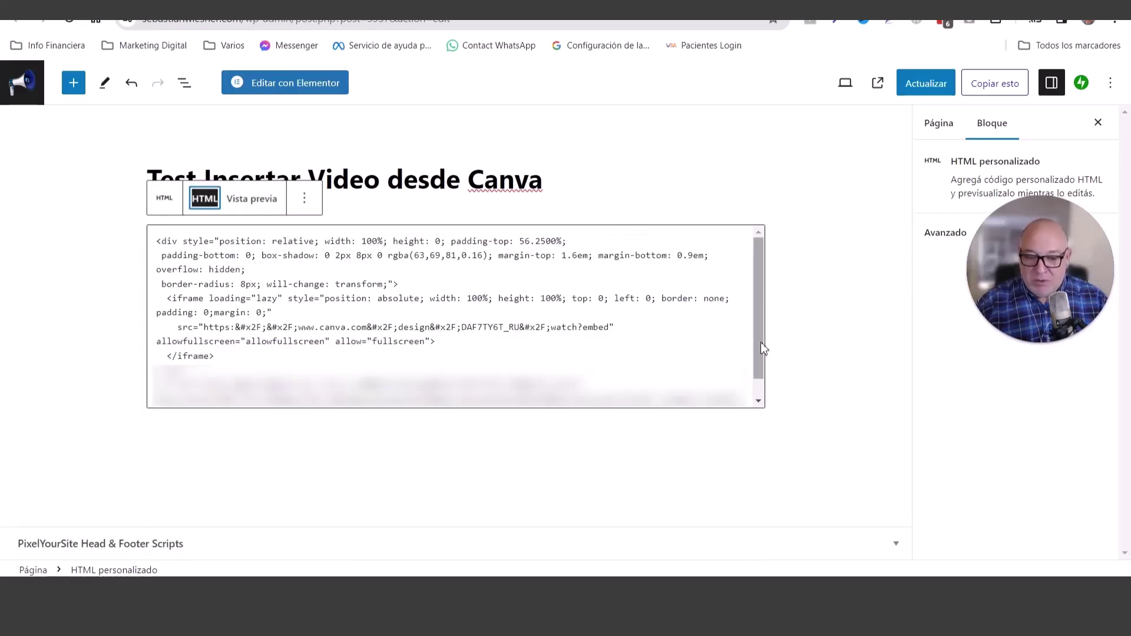
{"action": "left_click", "coordinate": [759, 346]}
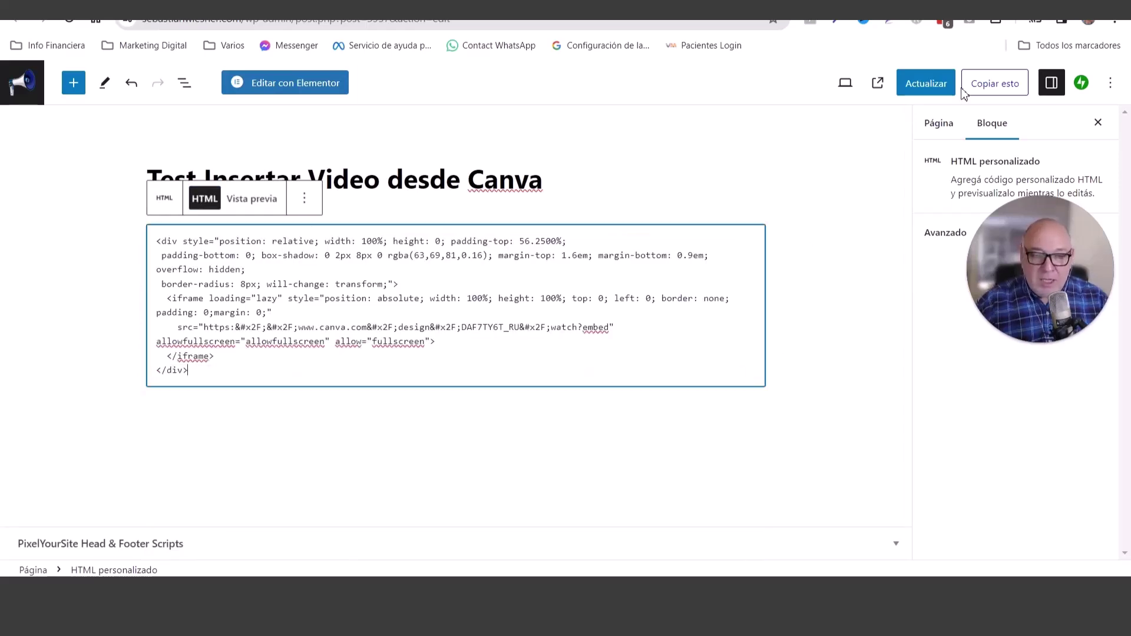
{"action": "left_click", "coordinate": [920, 94]}
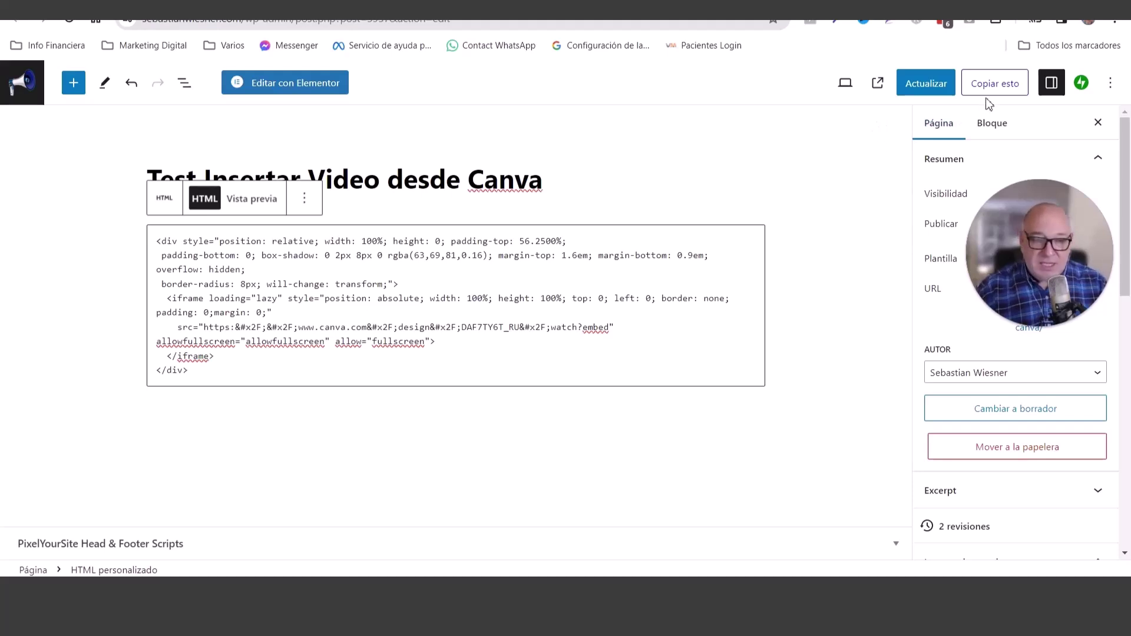
- Open the published page and look over how the embedded video is laid out
{"action": "left_click", "coordinate": [877, 88]}
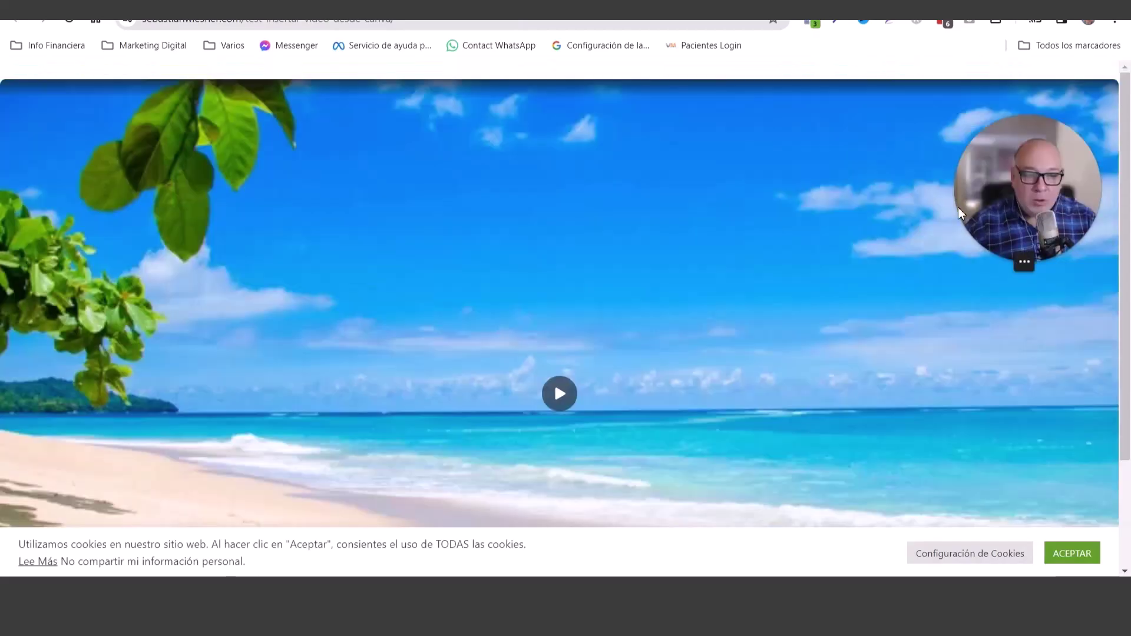
{"action": "scroll", "coordinate": [749, 223], "scroll_direction": "down", "scroll_amount": 2}
{"action": "scroll", "coordinate": [742, 222], "scroll_direction": "up", "scroll_amount": 2}
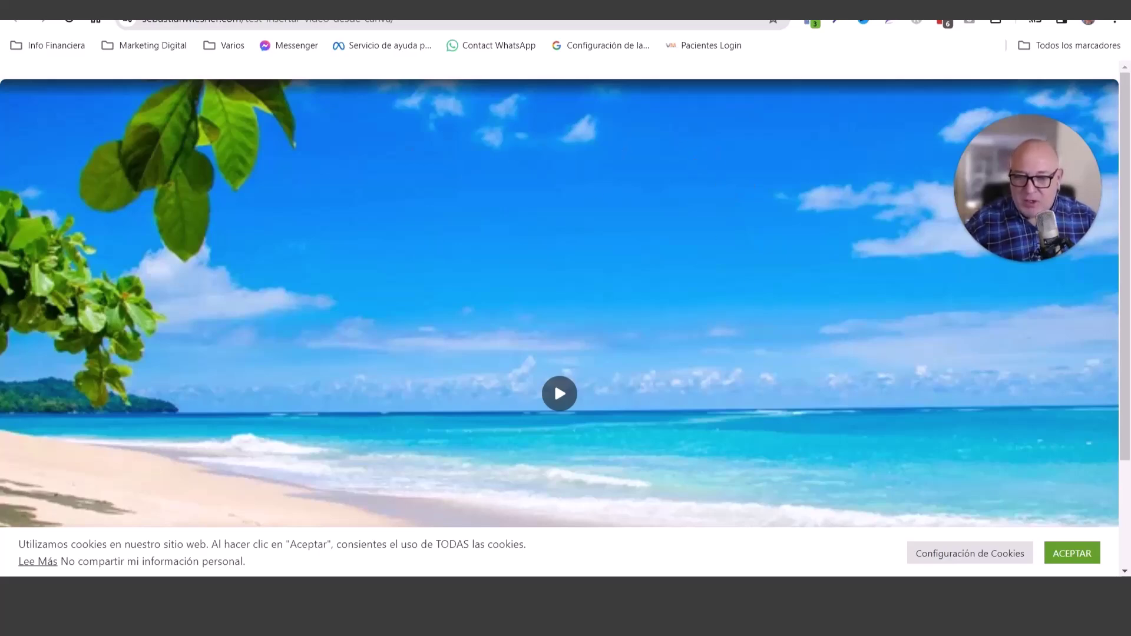
- Back in the page editor, set both the iframe's width and height to 50% in the embed code
{"action": "key", "text": "ctrl+Tab"}
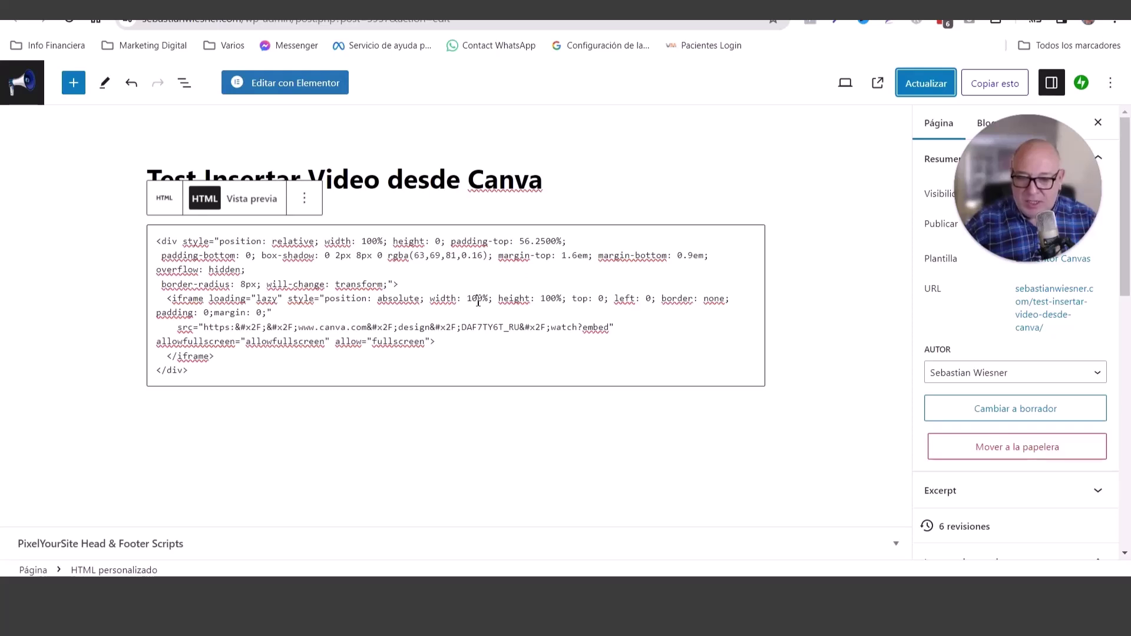
{"action": "left_click_drag", "start_coordinate": [478, 301], "coordinate": [471, 301]}
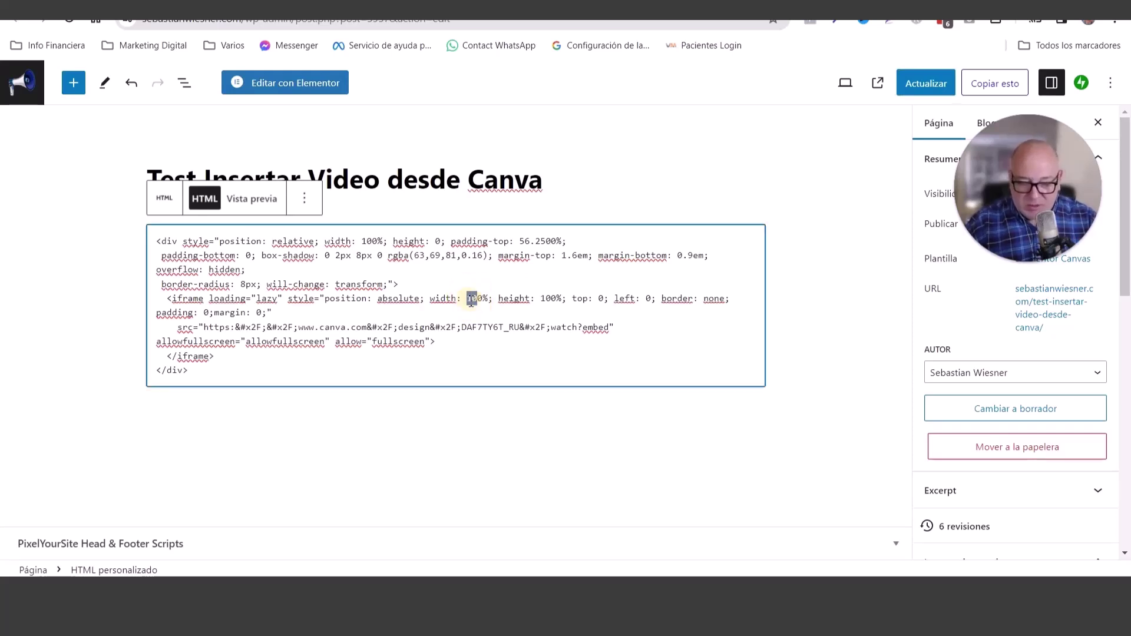
{"action": "type", "text": "5"}
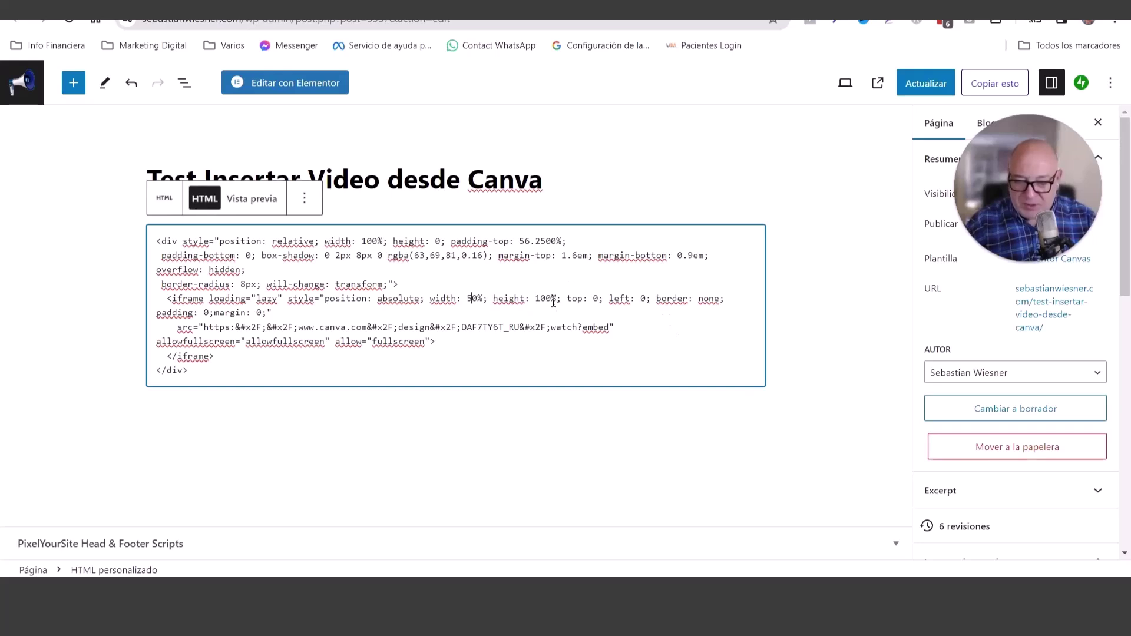
{"action": "left_click_drag", "start_coordinate": [546, 298], "coordinate": [543, 297]}
{"action": "type", "text": "5"}
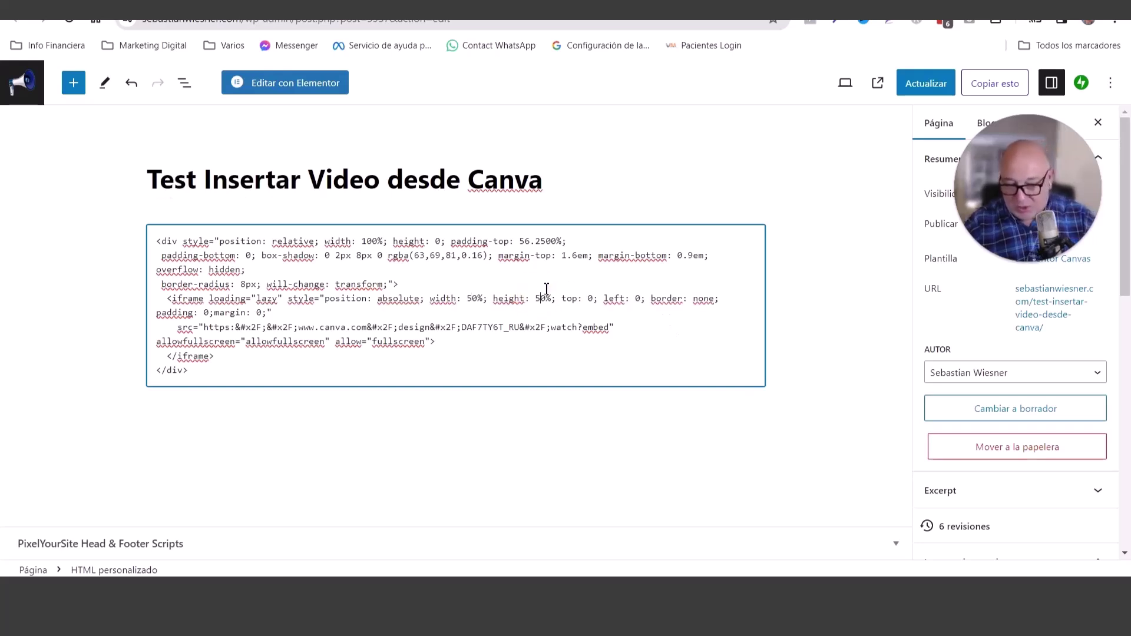